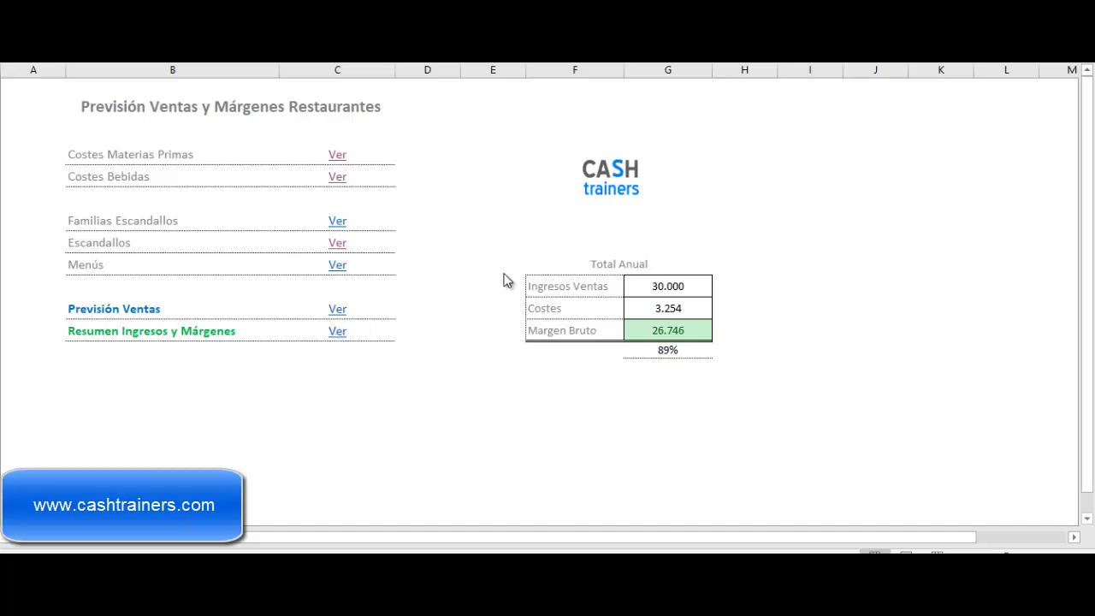
Step: Review the income summary, sales forecast, raw material, drinks and recipe family sheets from the index
left_click(338, 333)
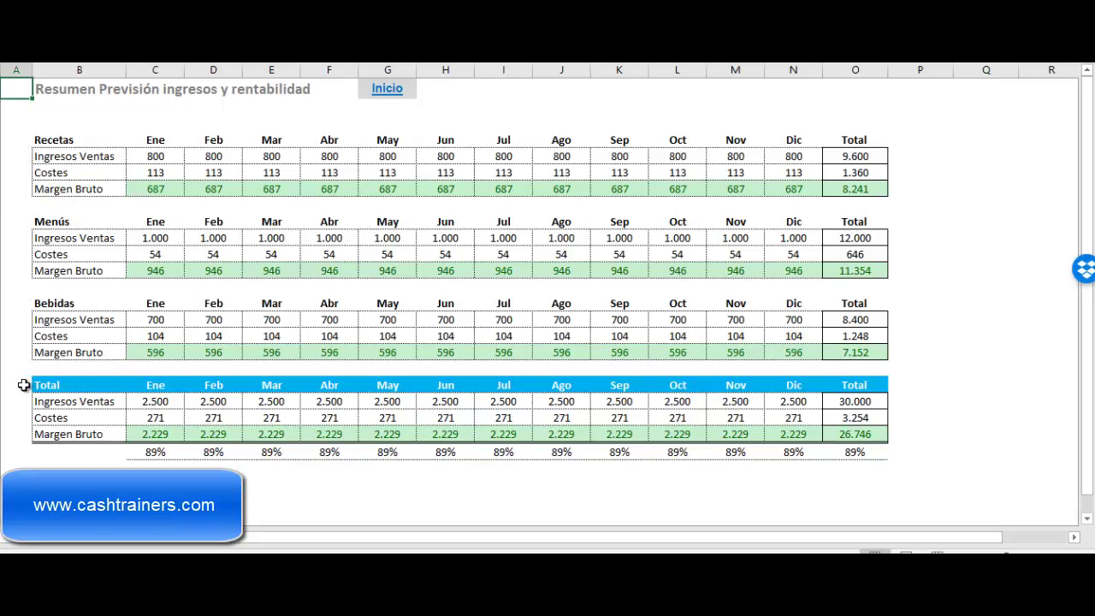
left_click(392, 90)
left_click(336, 309)
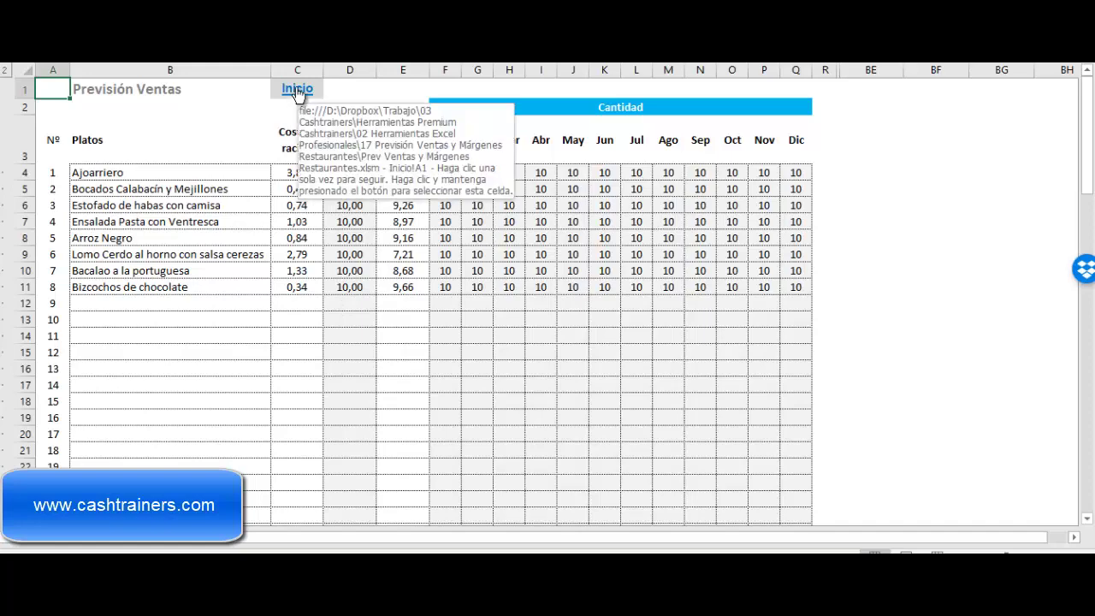
left_click(298, 91)
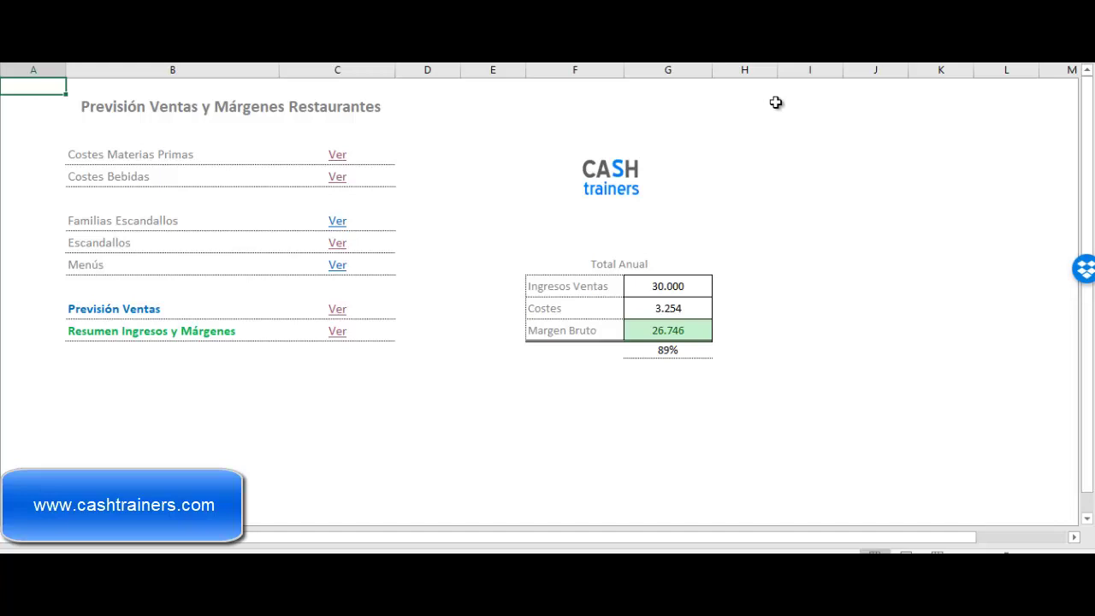
left_click(339, 154)
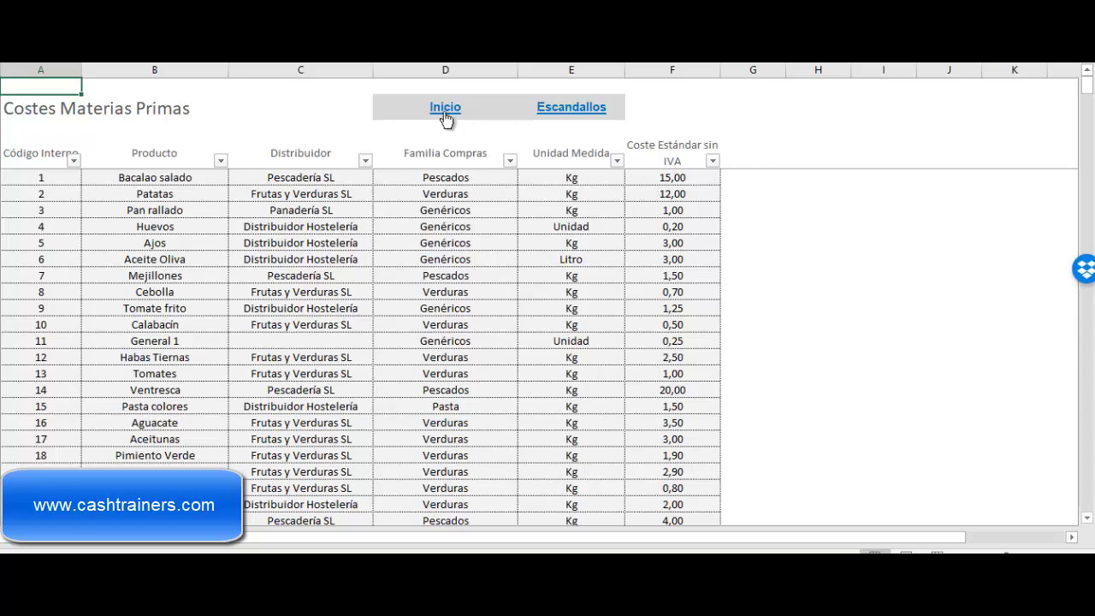
left_click(444, 114)
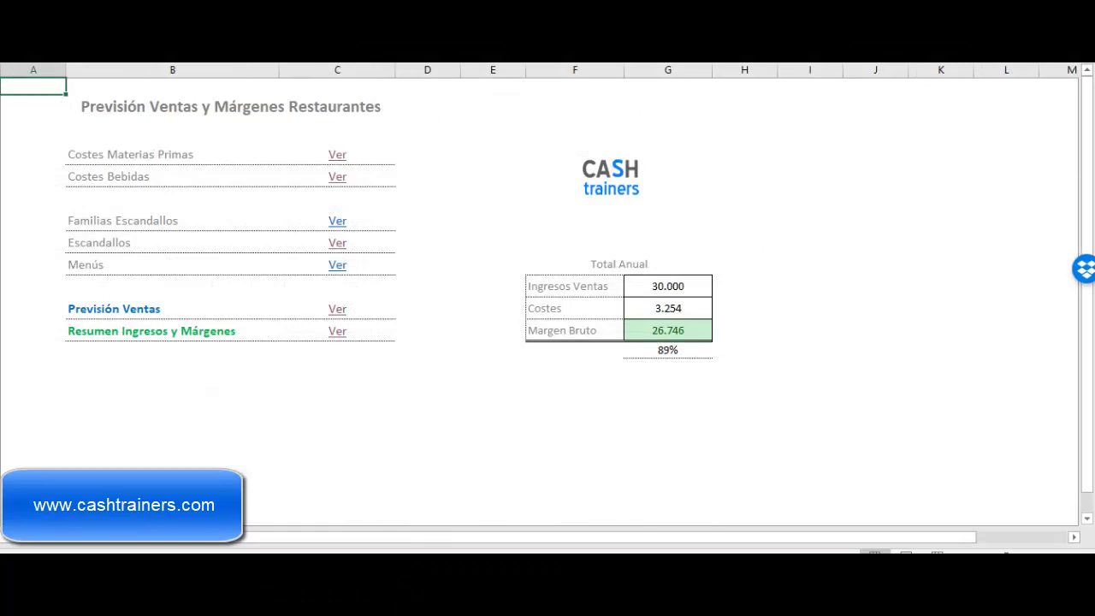
left_click(343, 181)
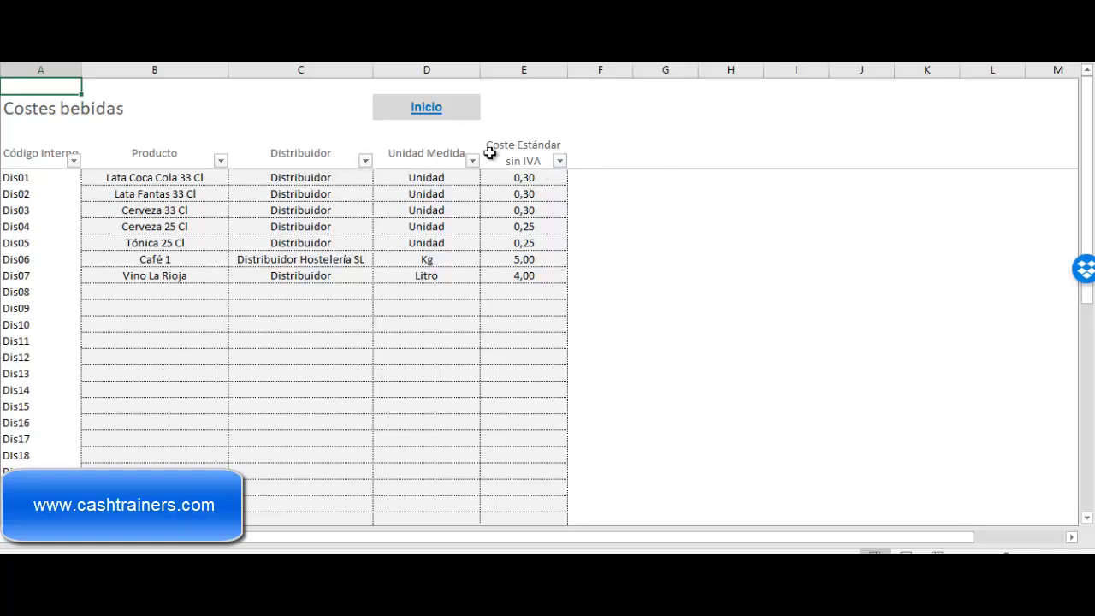
left_click(428, 109)
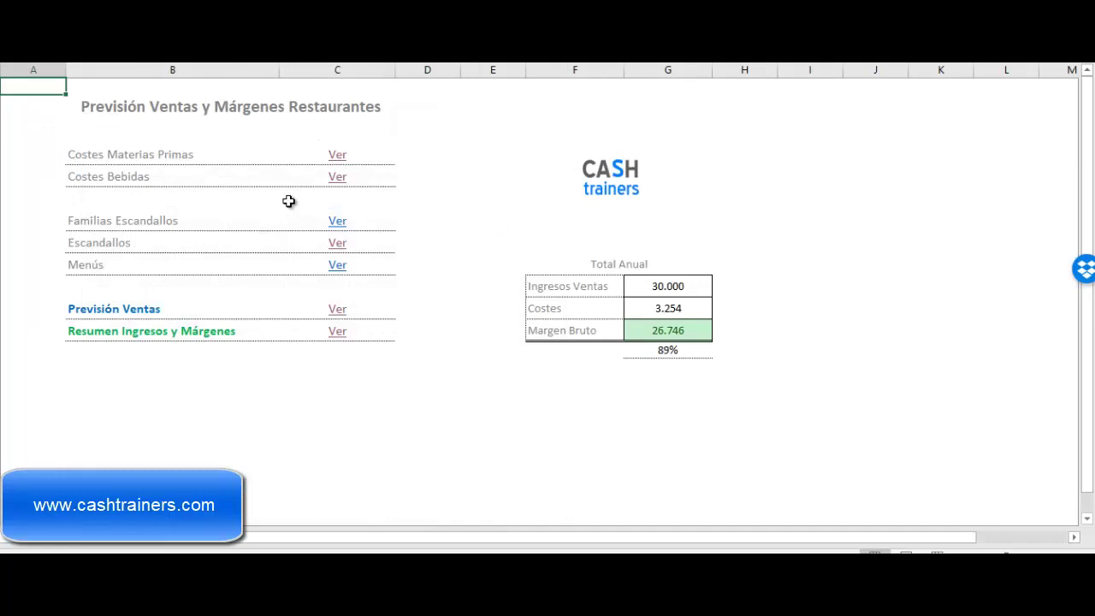
left_click(353, 229)
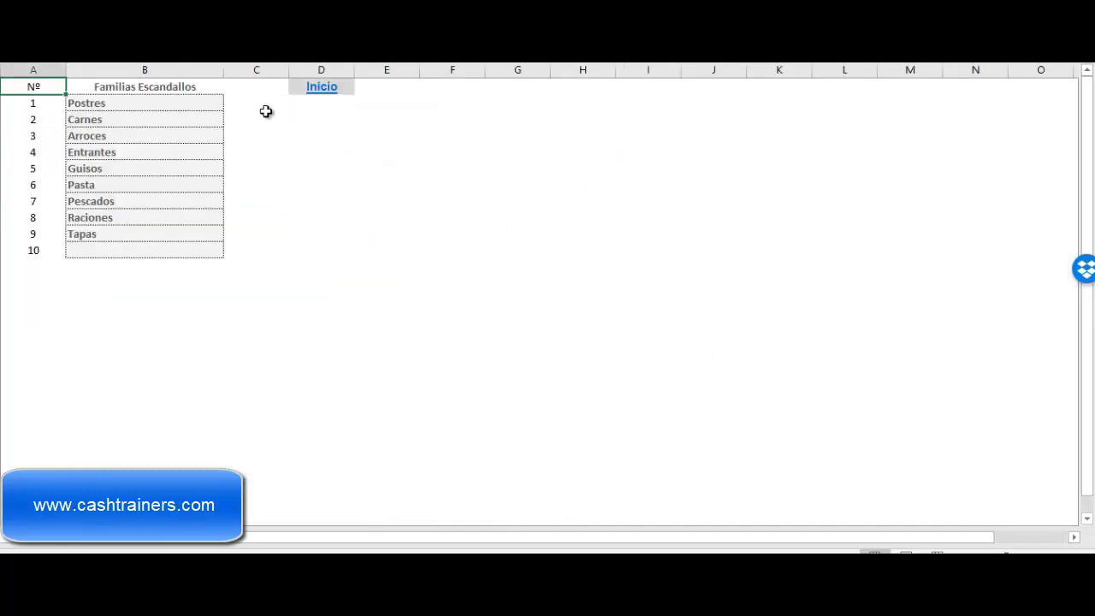
left_click(328, 93)
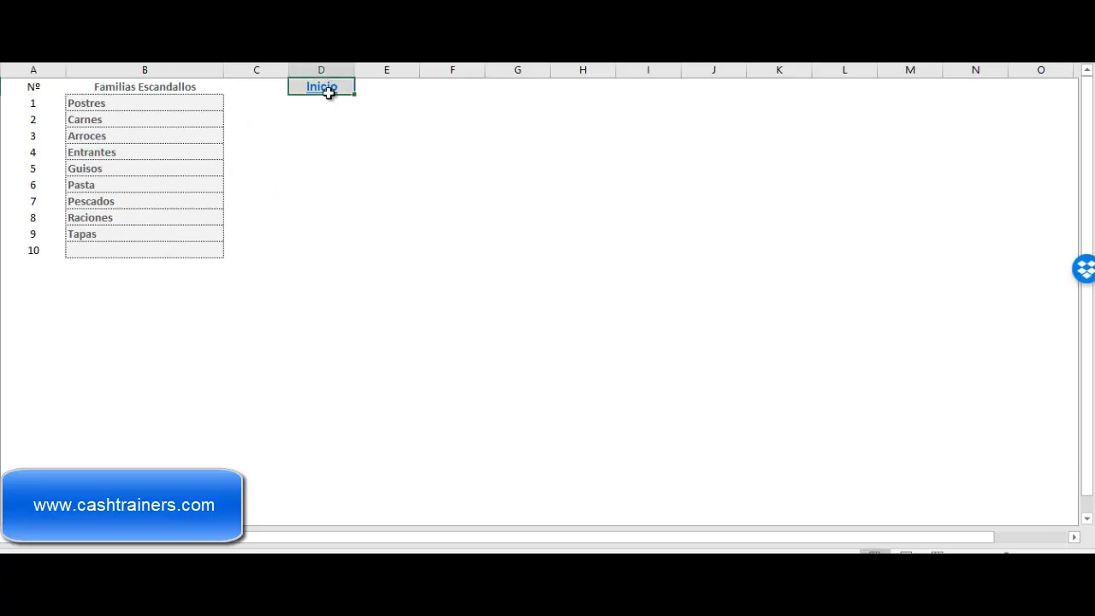
Step: Inspect the Ajoarriero recipe costing, trying 1 serving and reverting to 4, then return to the index
left_click(339, 242)
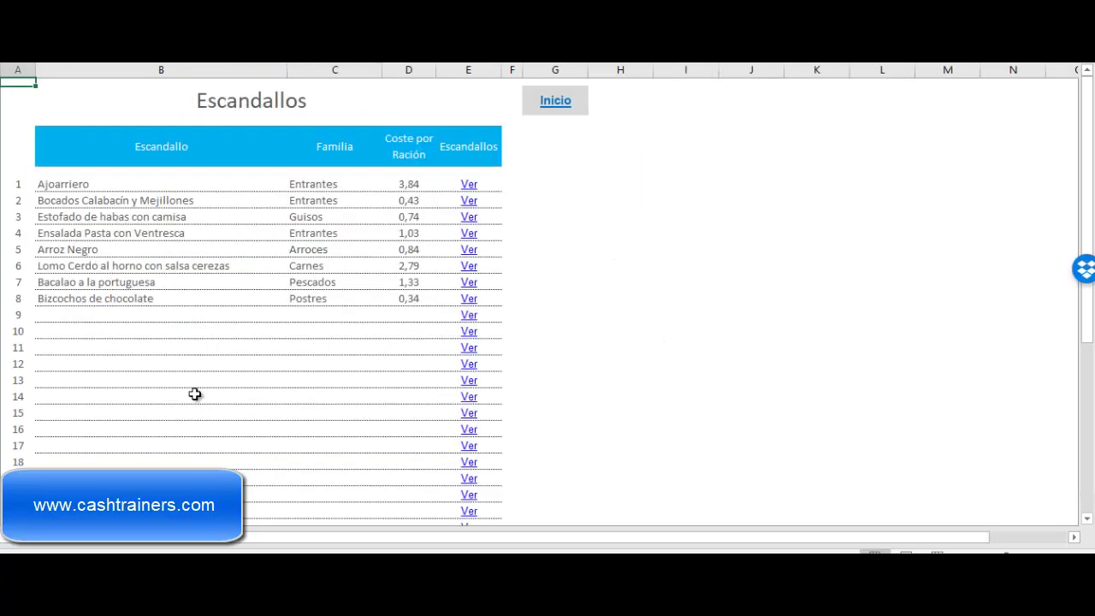
scroll(398, 325, "down", 6)
scroll(393, 333, "up", 6)
left_click(469, 184)
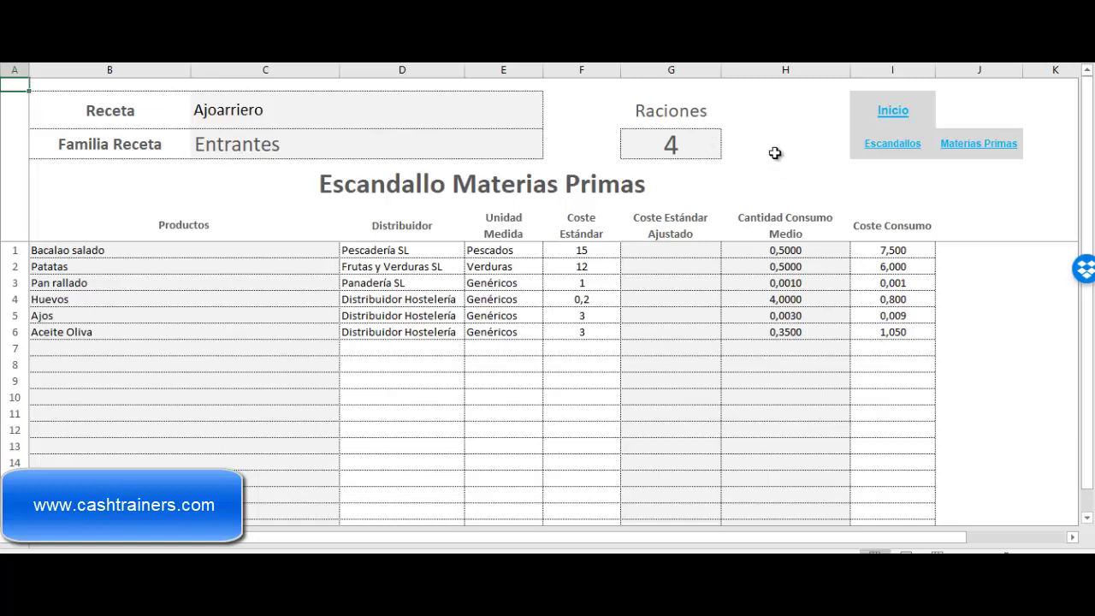
left_click(702, 139)
type("1")
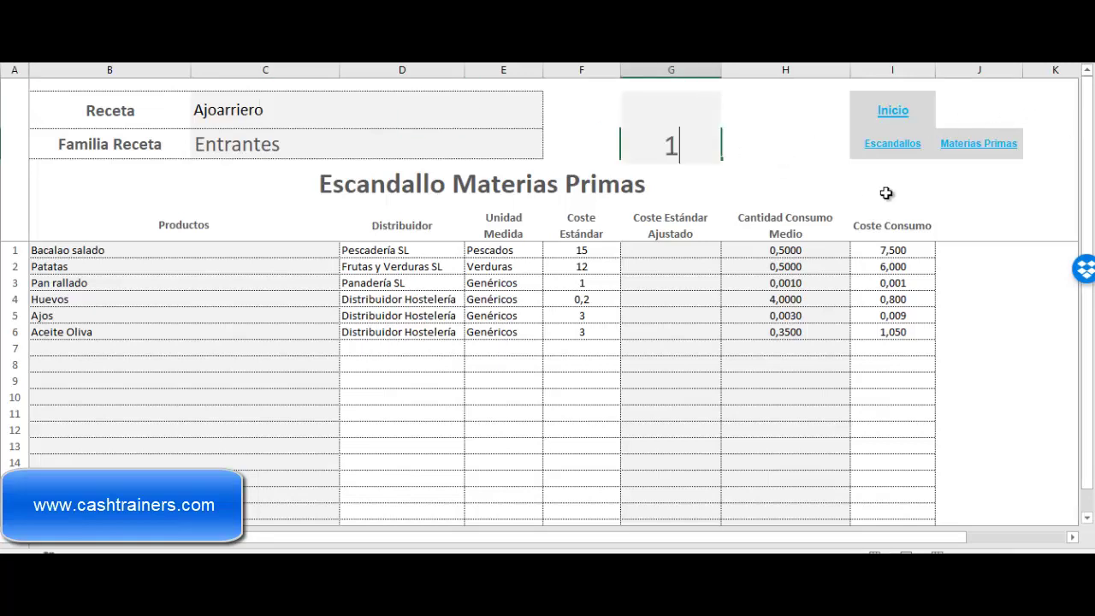
key("Return")
key("ctrl+z")
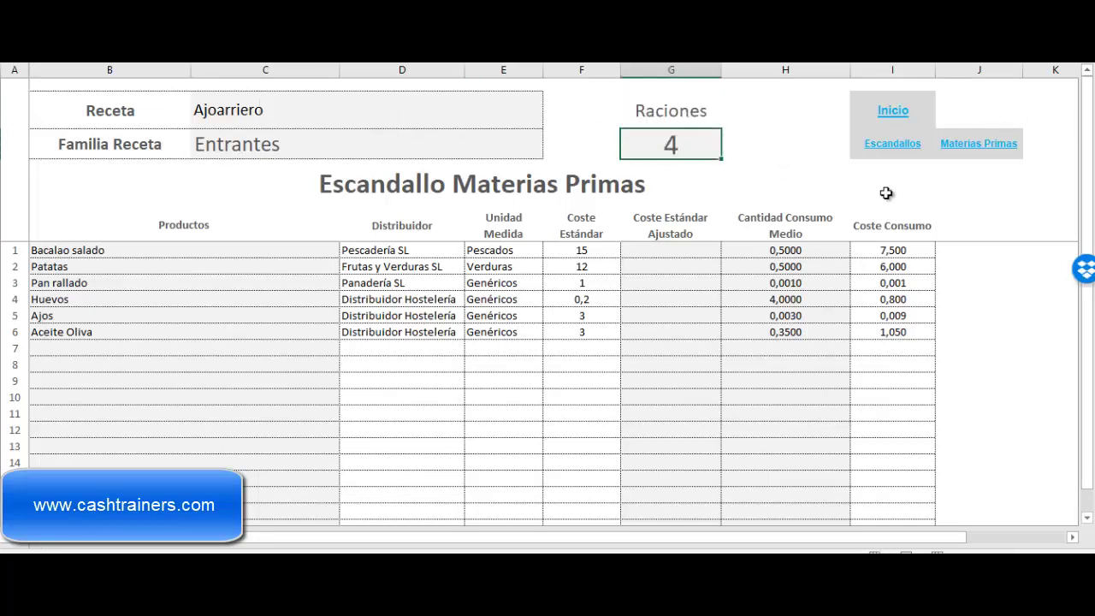
key("Right")
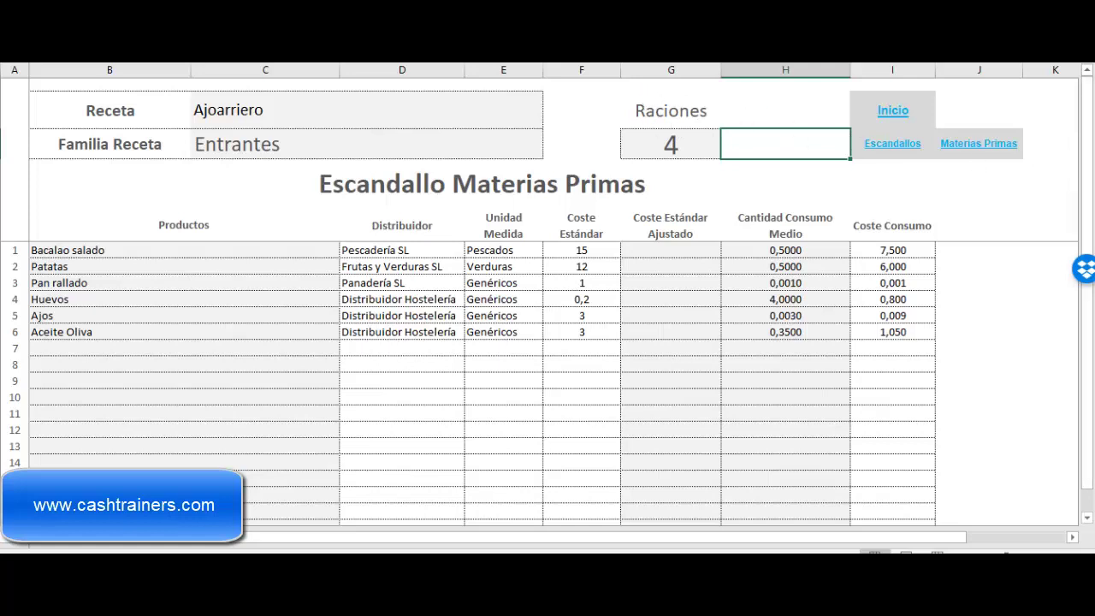
left_click_drag(1086, 128, 1086, 151)
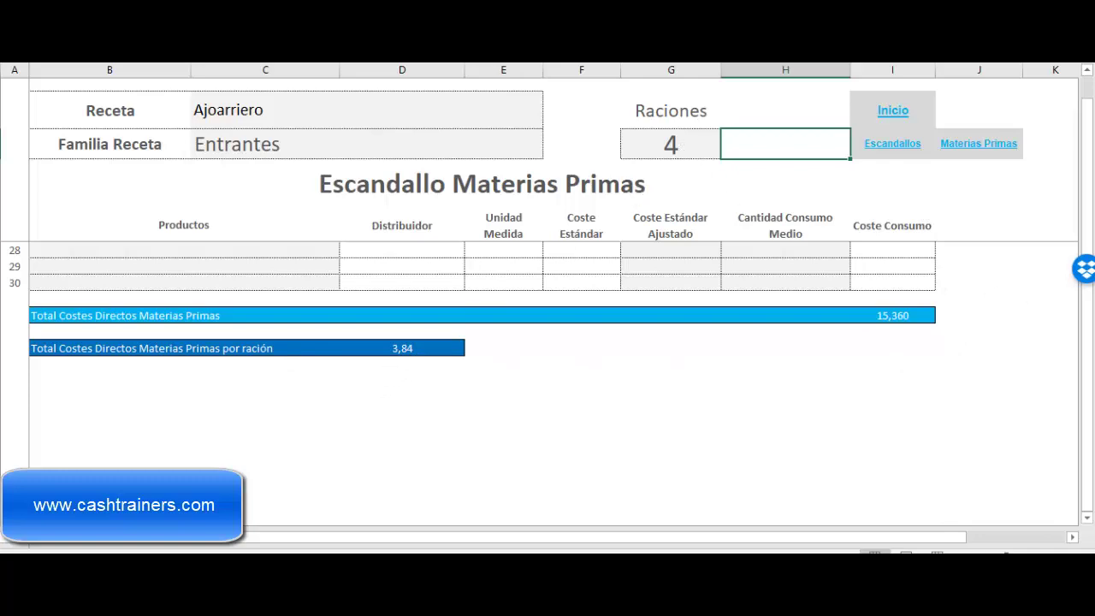
scroll(984, 317, "up", 9)
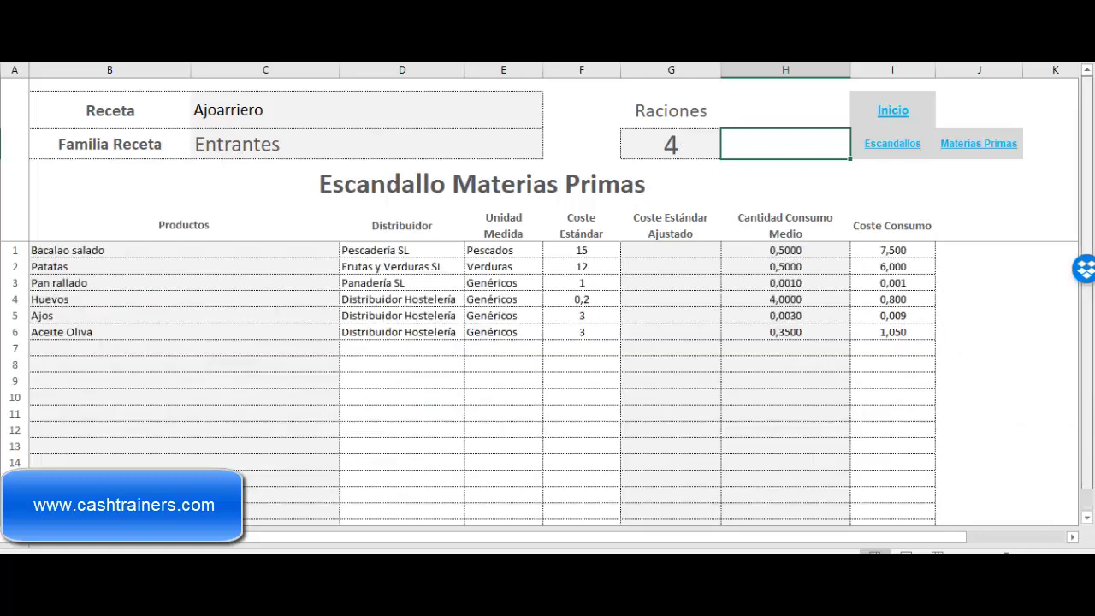
left_click(888, 120)
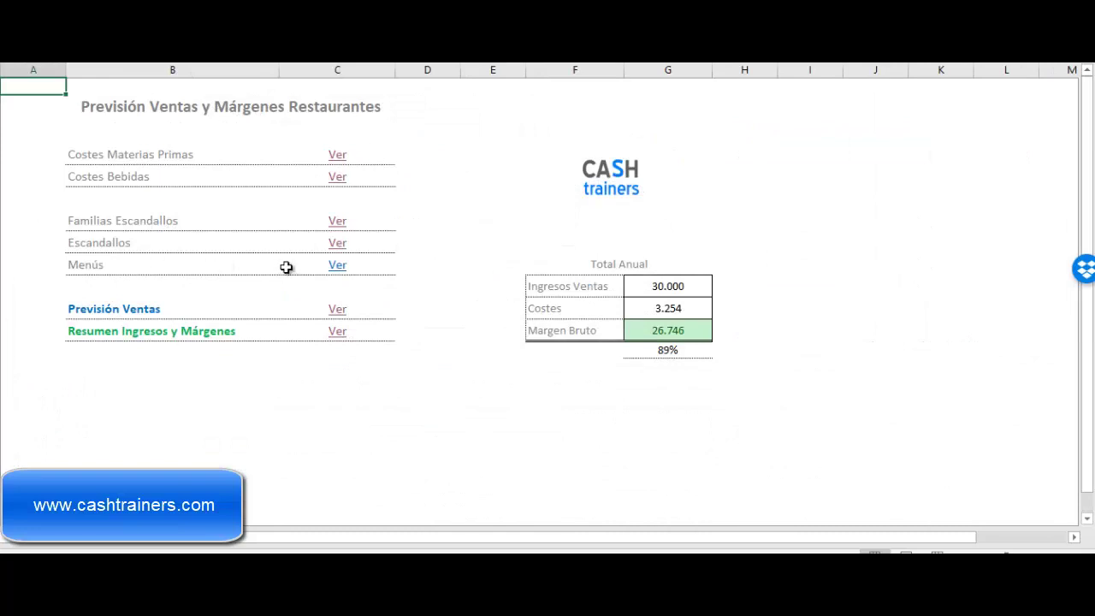
Step: Start a new menu named 'Menú 2' with Arroz Negro as its first recipe at 100%
left_click(336, 266)
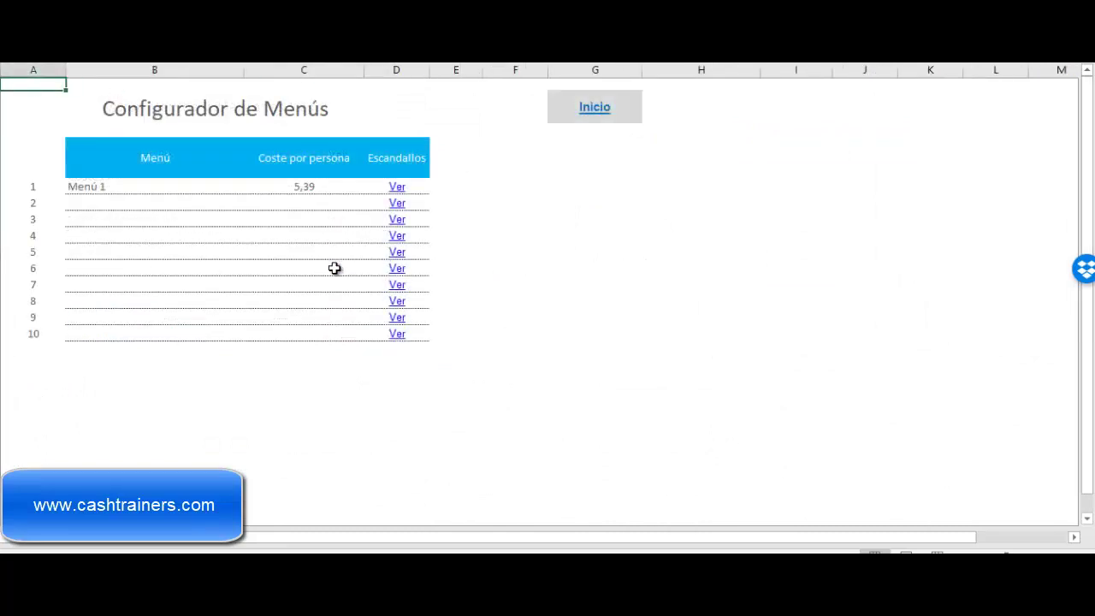
left_click(396, 199)
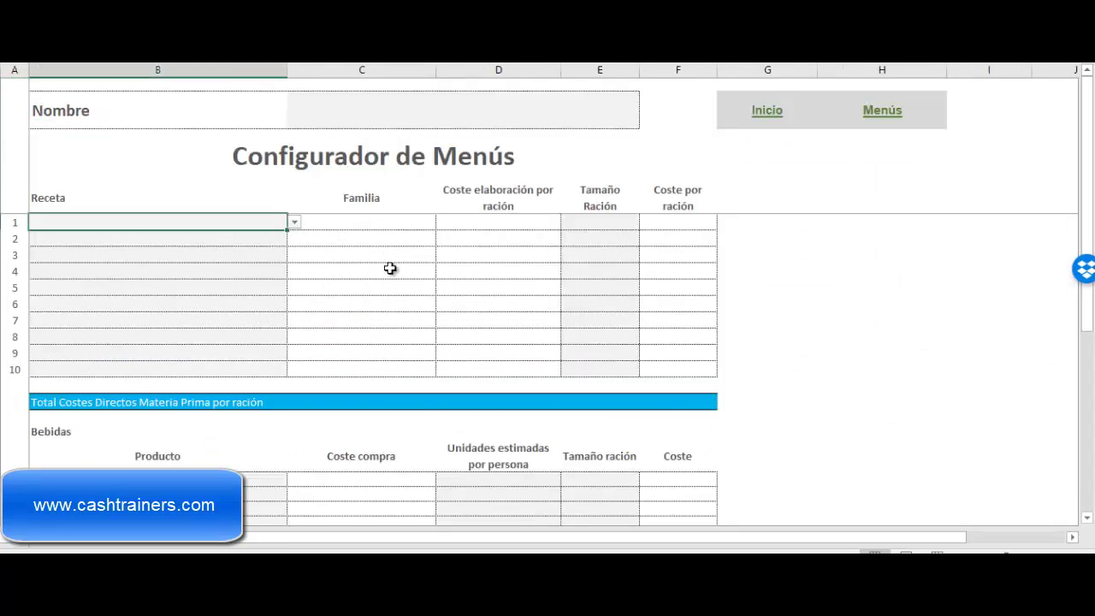
left_click(293, 223)
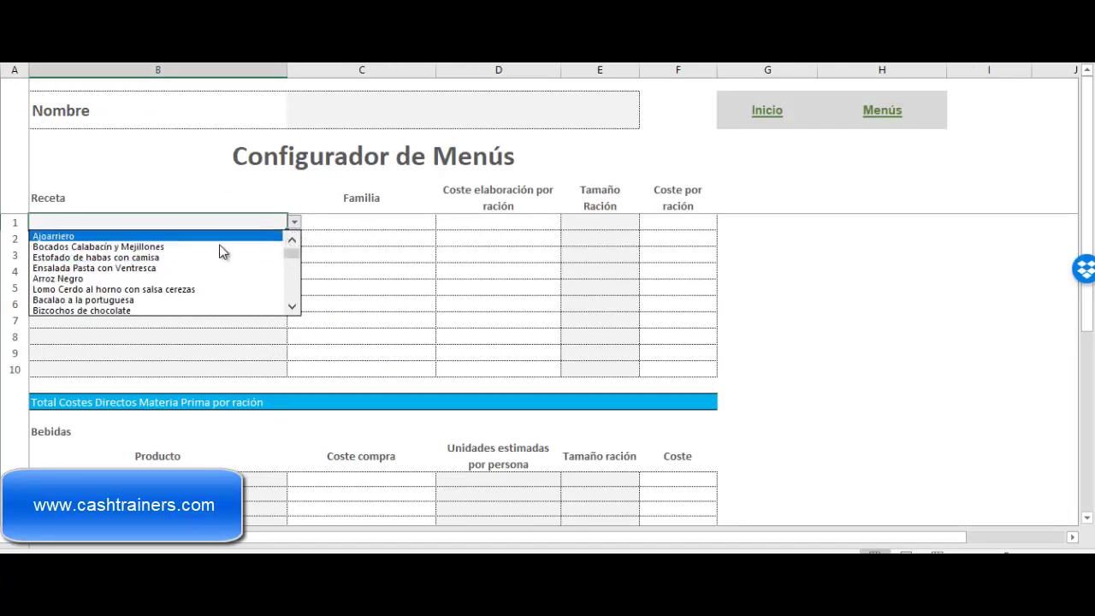
left_click(293, 308)
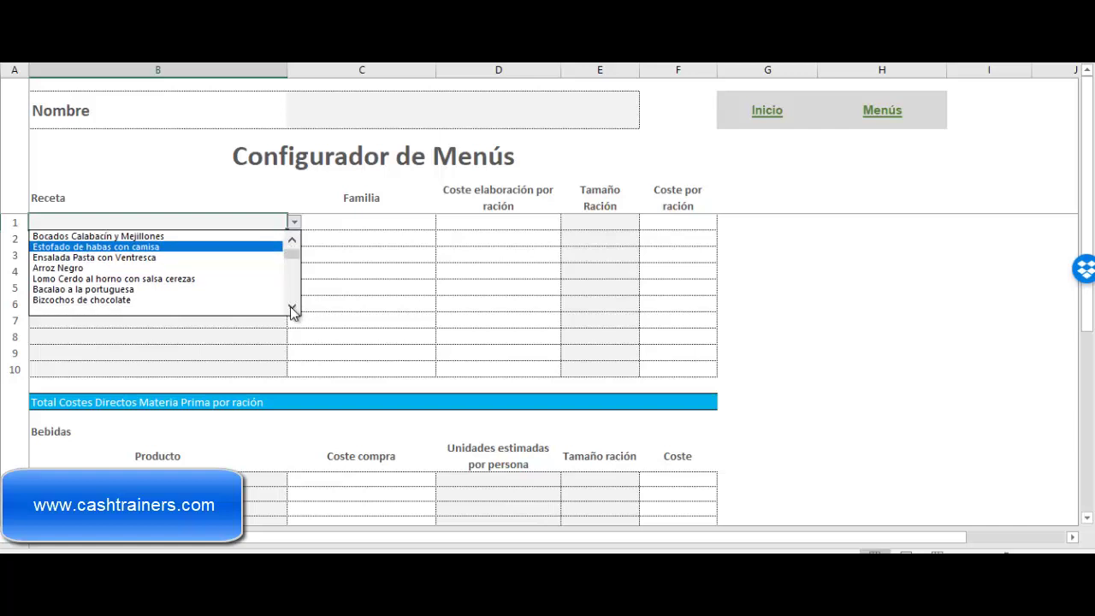
left_click(193, 268)
key("Tab")
key("Tab")
key("Tab")
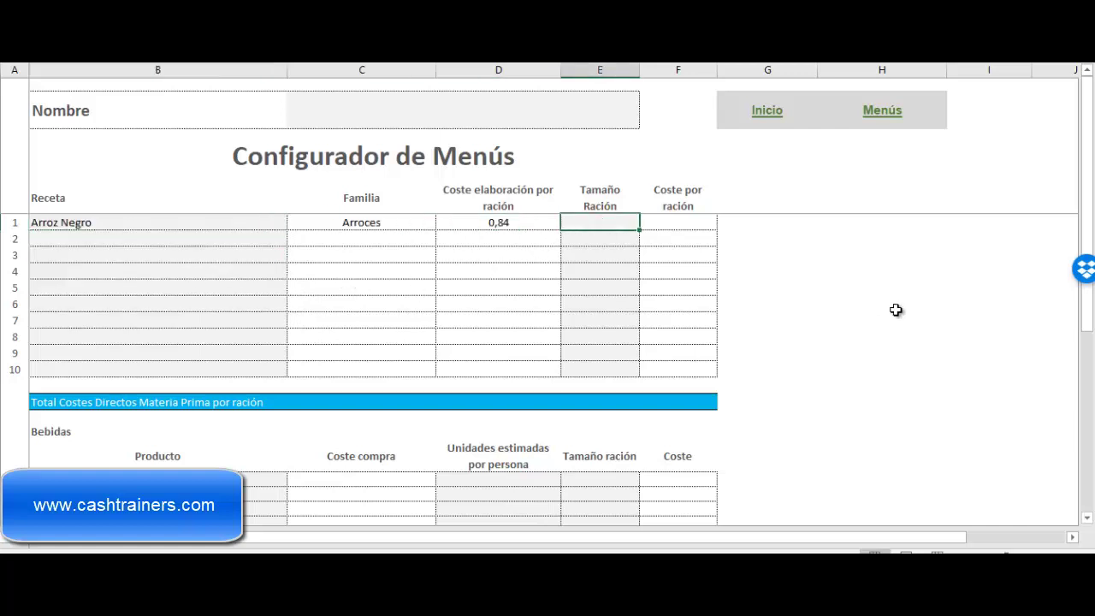
type("100")
key("Return")
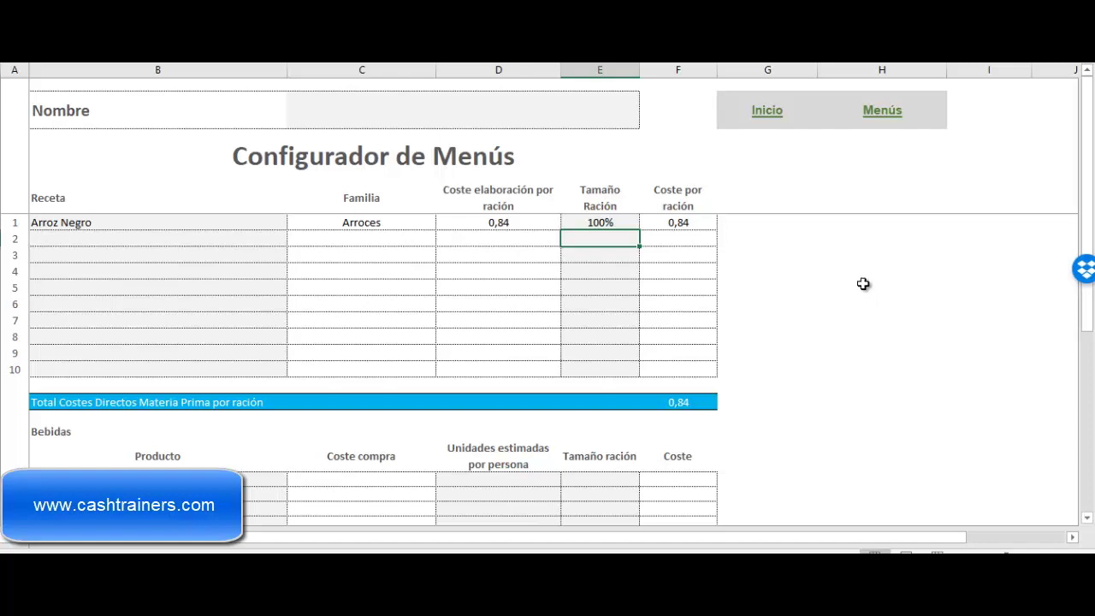
left_click(805, 189)
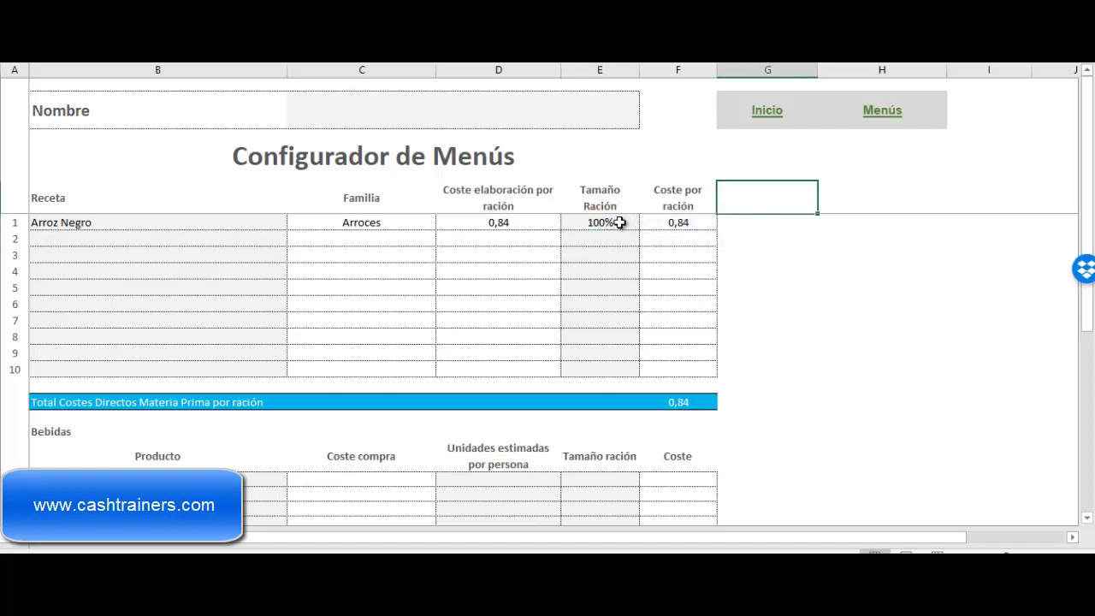
left_click(410, 118)
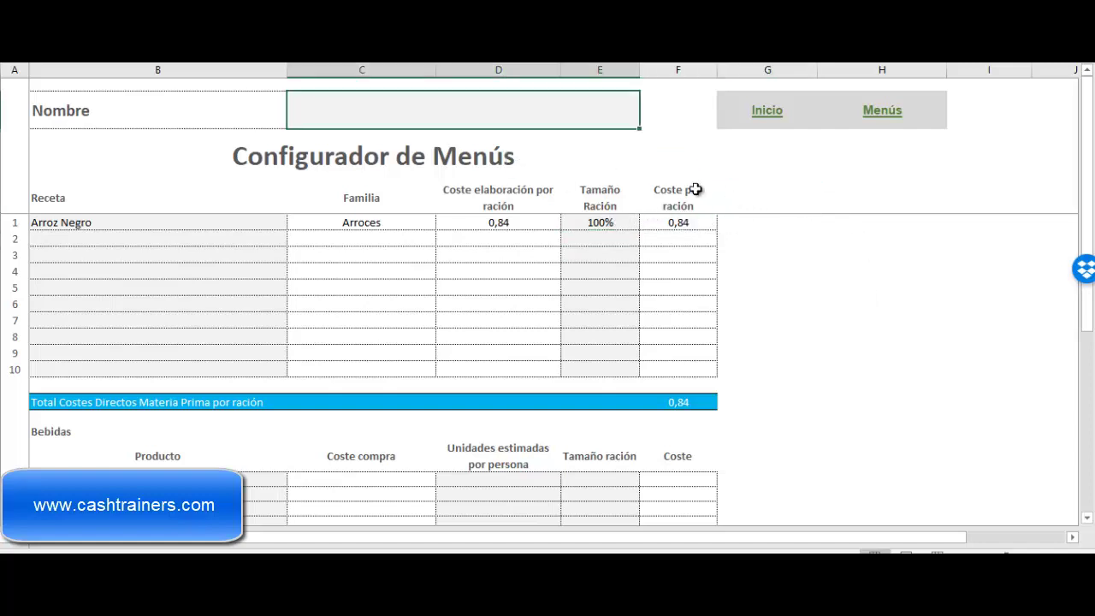
type("Menú ")
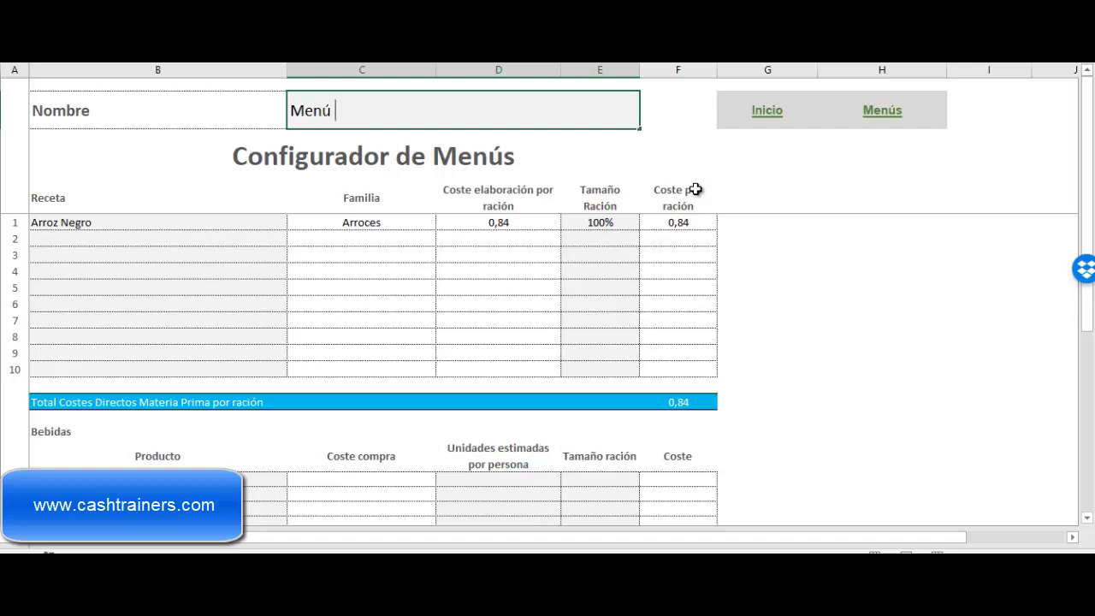
type("2")
key("Tab")
Step: Add Bocados Calabacín y Mejillones as the second recipe at 100% portion size
left_click(204, 242)
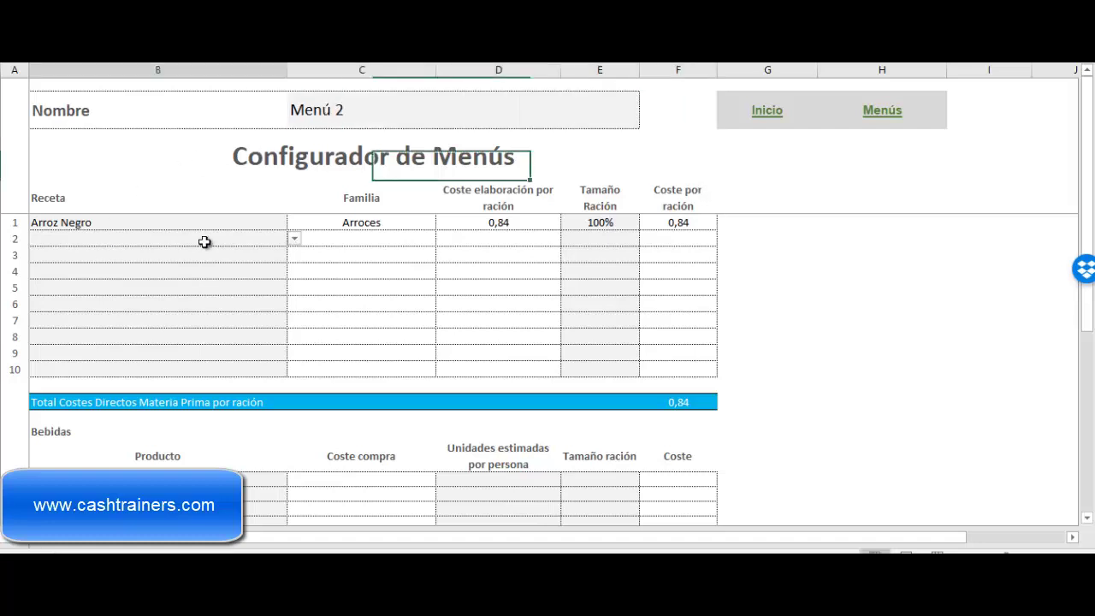
left_click(295, 240)
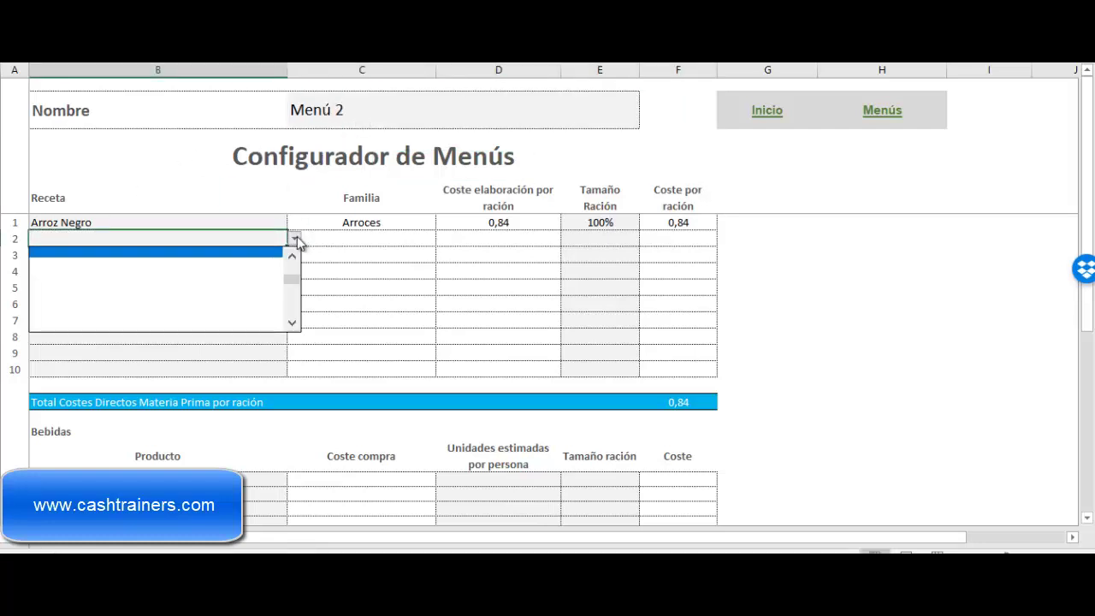
left_click(292, 258)
left_click(292, 258)
left_click(292, 258)
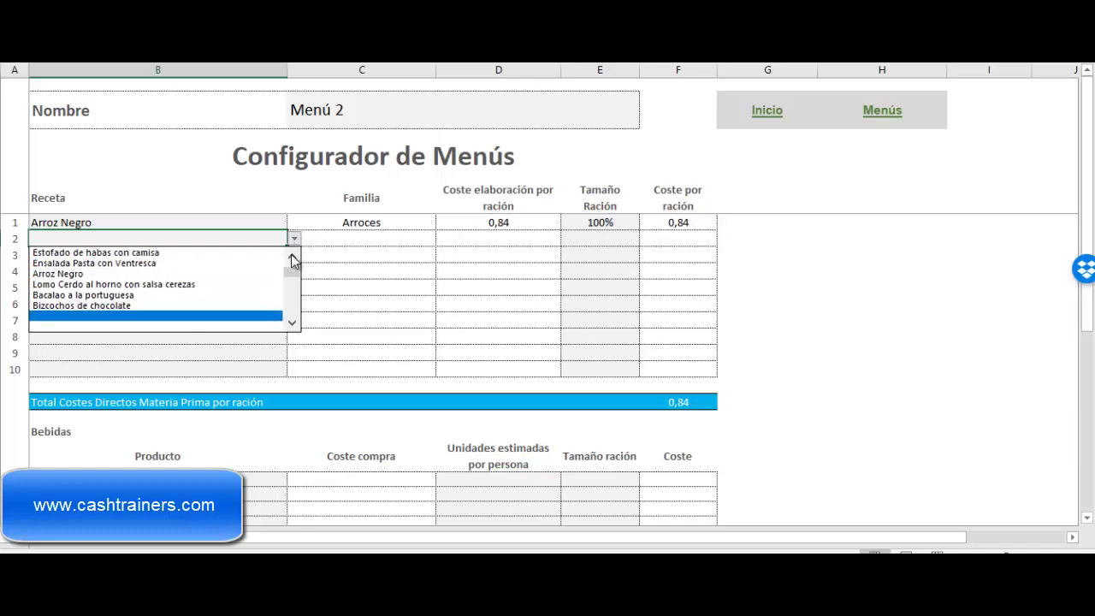
left_click(293, 257)
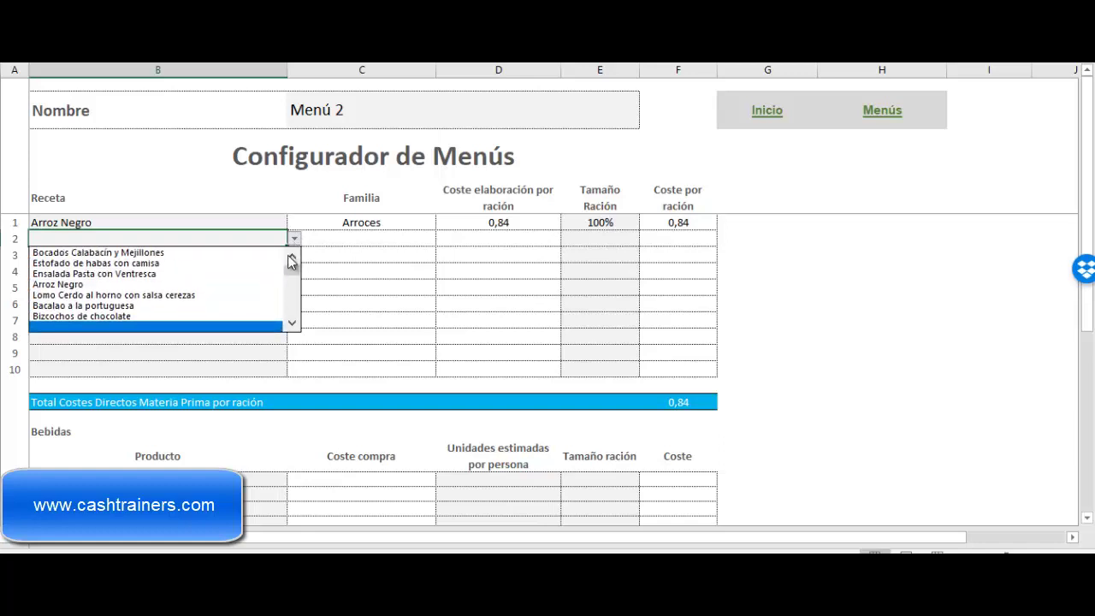
left_click(262, 253)
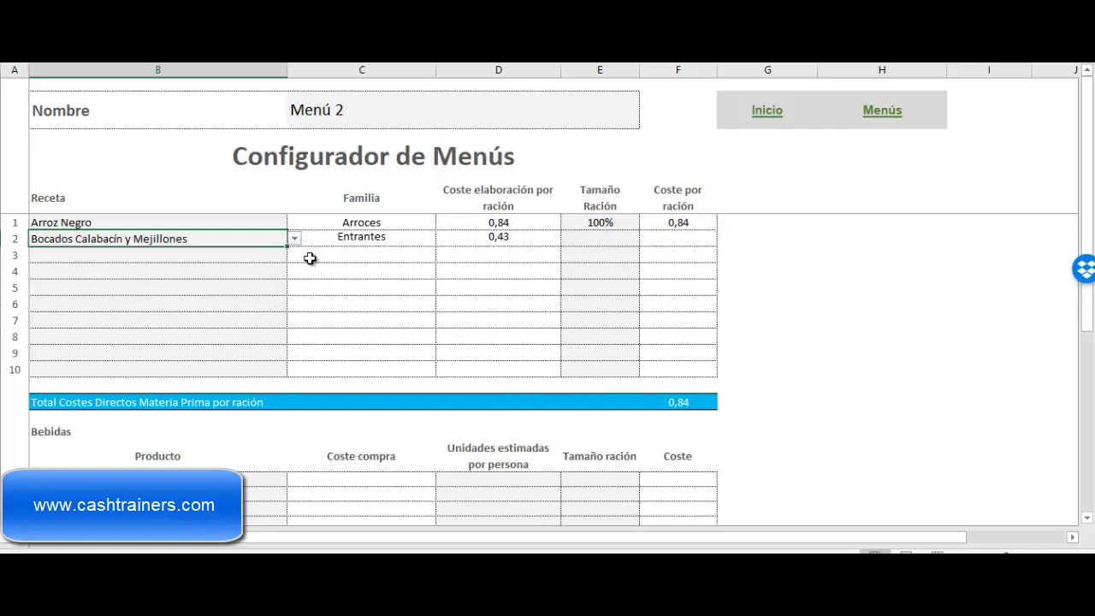
left_click(565, 242)
type("100")
key("Return")
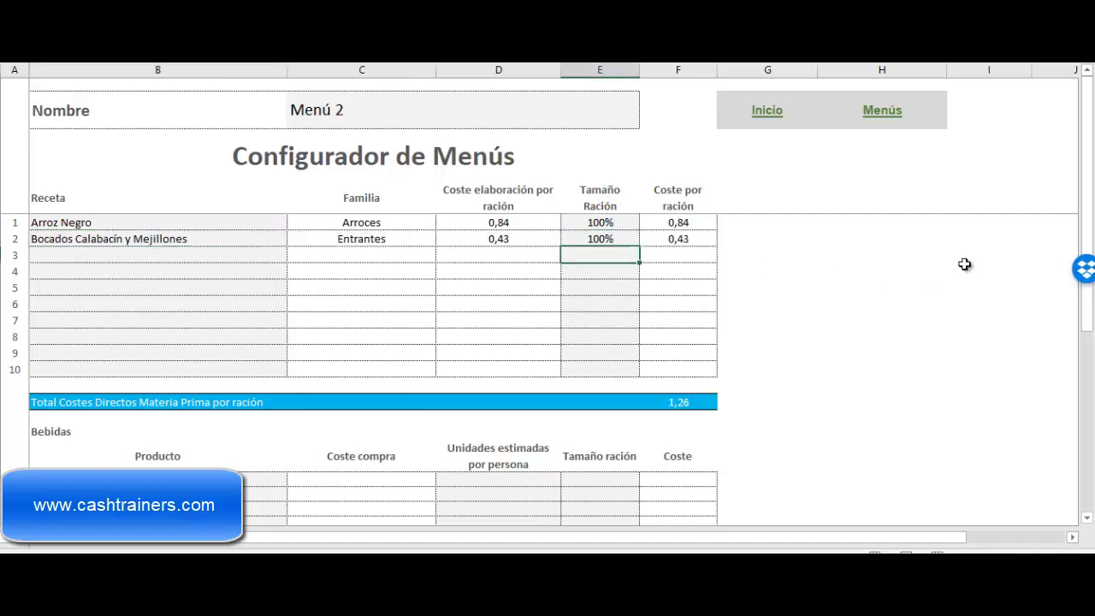
scroll(306, 423, "down", 2)
left_click(250, 382)
Step: Add Lata Coca Cola 33 Cl as the first drink, 1 unit per person at 100%
left_click(293, 381)
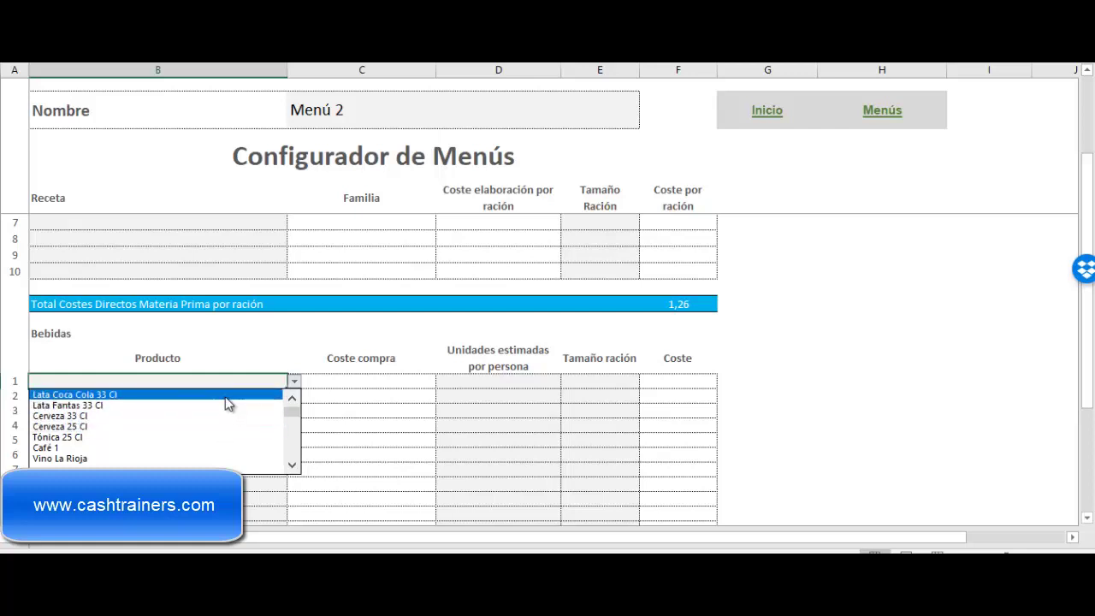
left_click(228, 404)
left_click(476, 384)
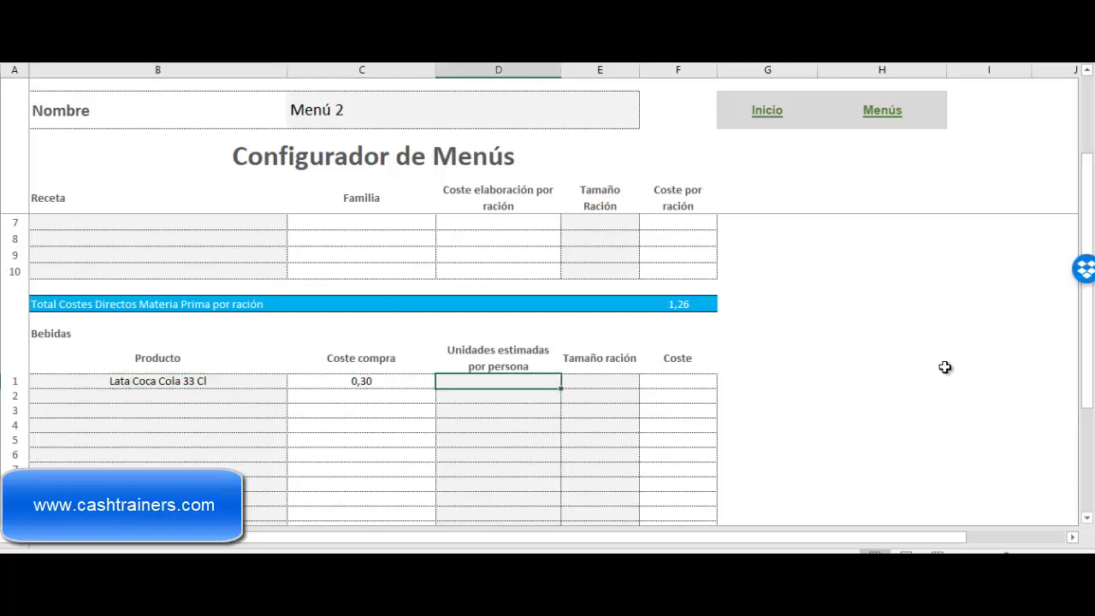
scroll(876, 361, "down", 2)
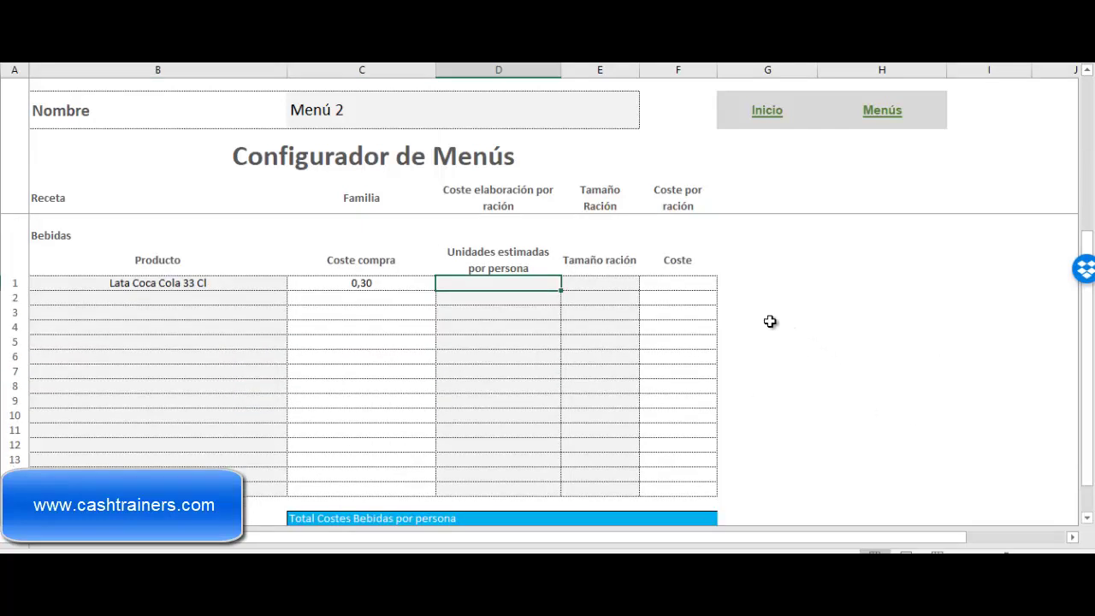
type("1")
key("Return")
key("Up")
key("Right")
type("100%")
key("Return")
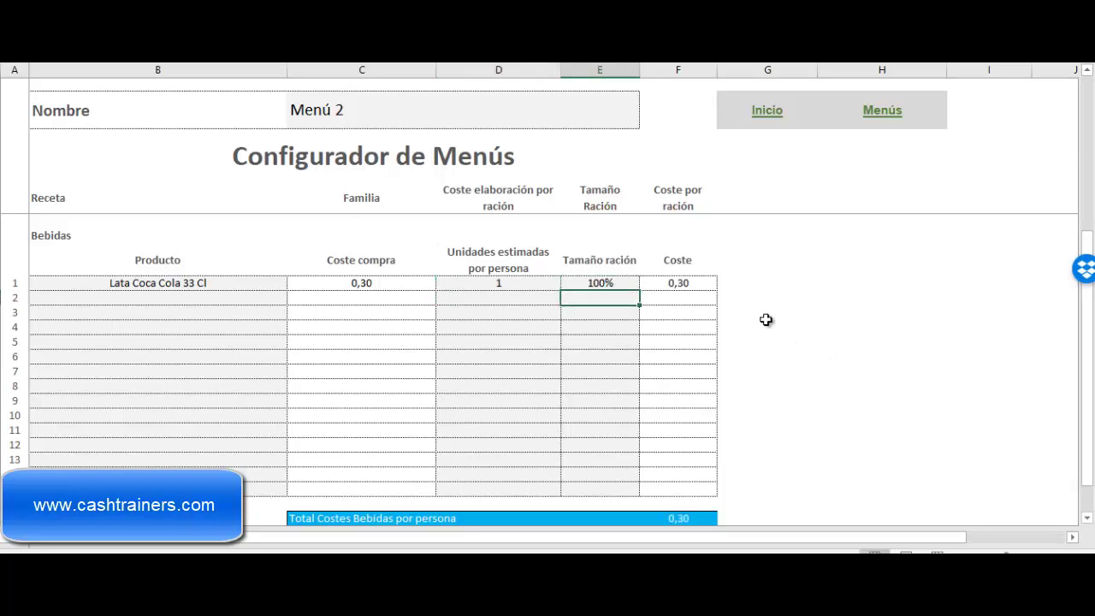
left_click(770, 264)
scroll(589, 283, "up", 2)
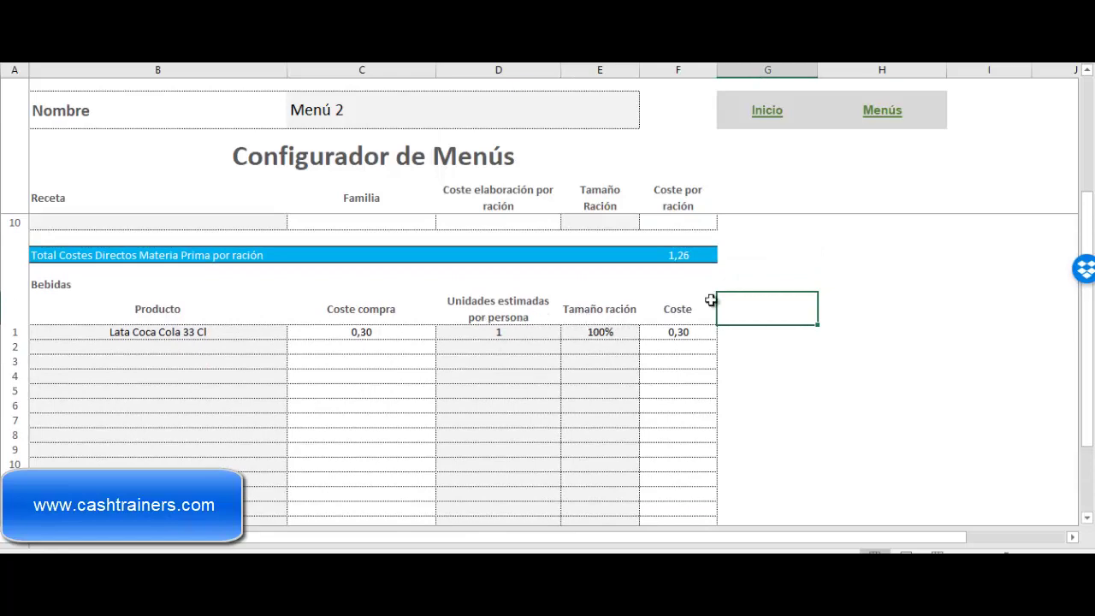
scroll(765, 289, "up", 2)
scroll(765, 289, "up", 1)
scroll(765, 291, "down", 2)
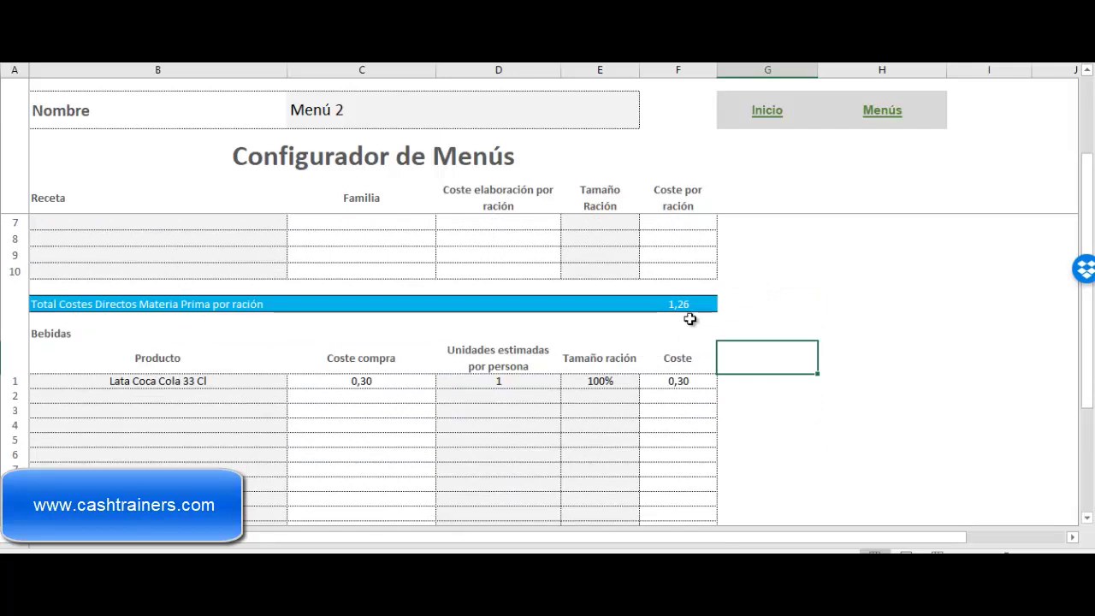
Step: Add Vino La Rioja as the second drink, 1 unit per person at 33%
left_click(274, 396)
left_click(294, 396)
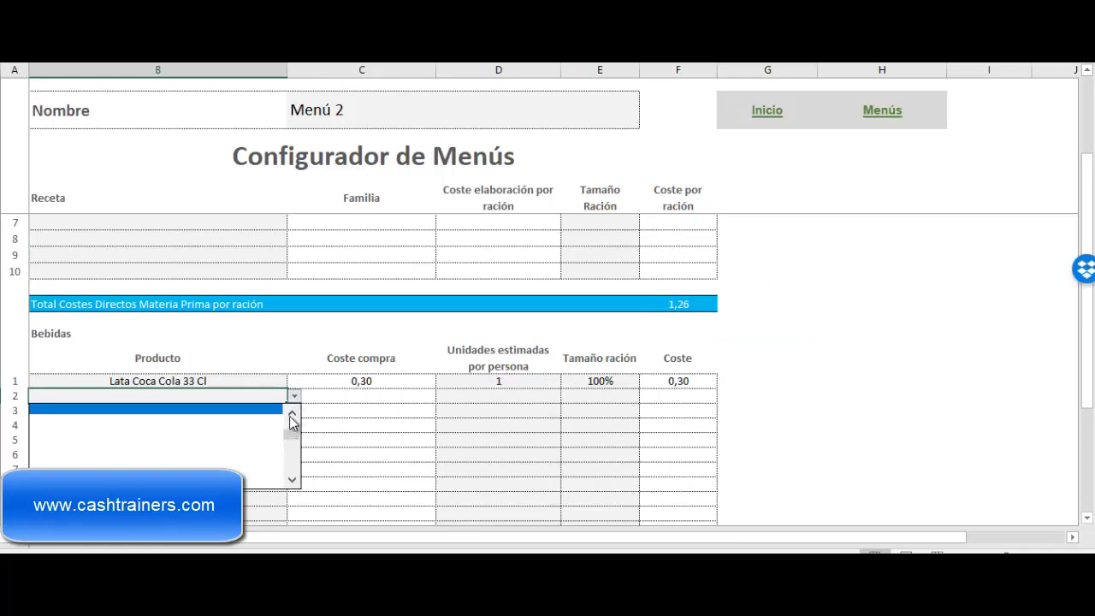
left_click(292, 413)
left_click(229, 432)
key("Right")
key("Right")
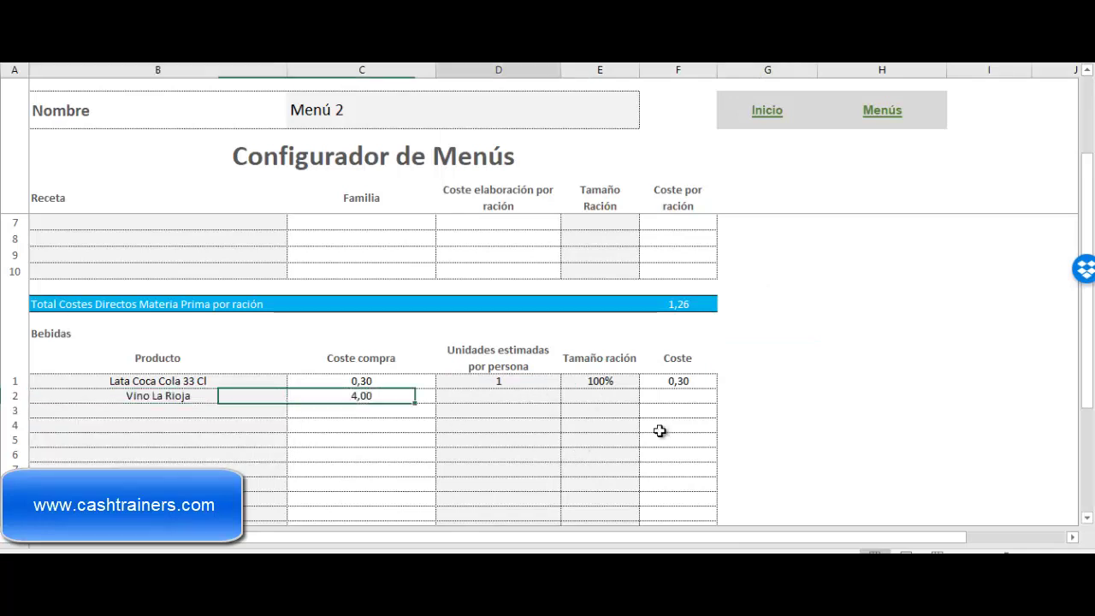
type("1")
key("Return")
key("Up")
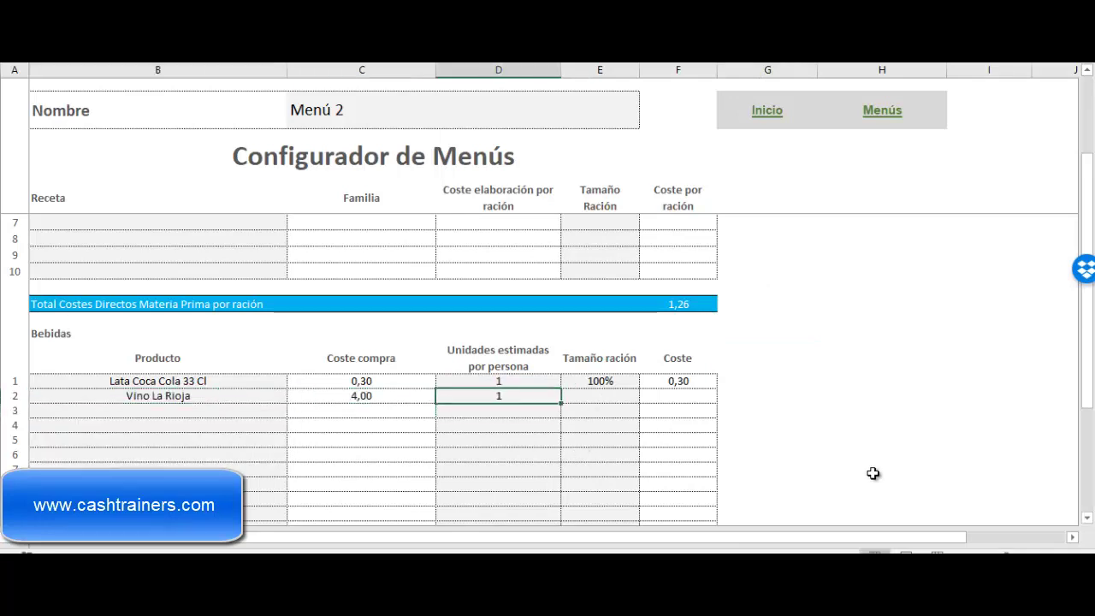
key("Right")
type("33")
key("Return")
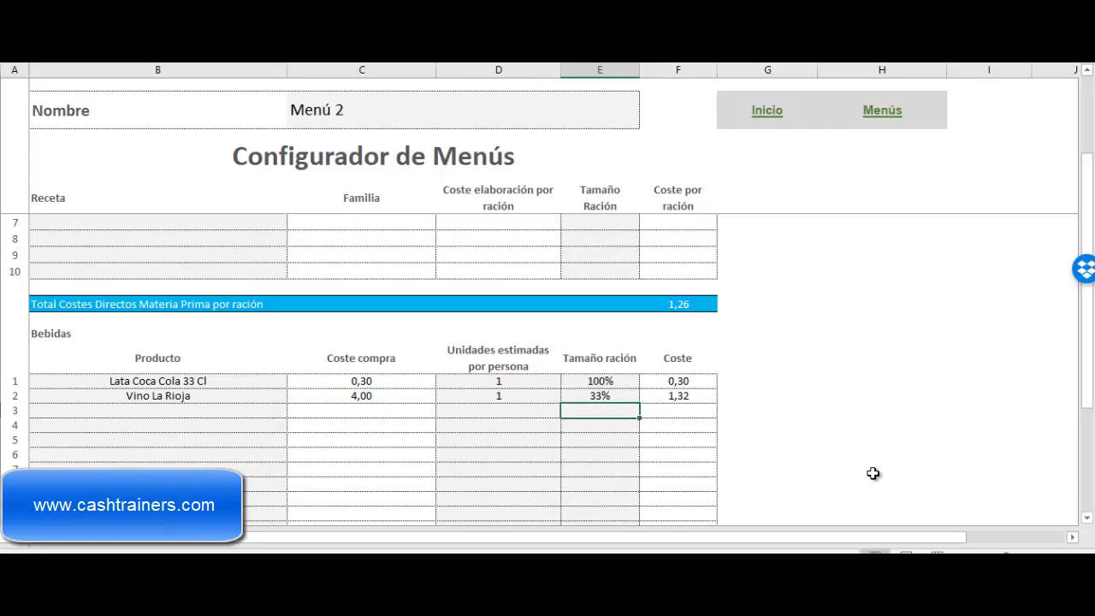
scroll(824, 403, "down", 2)
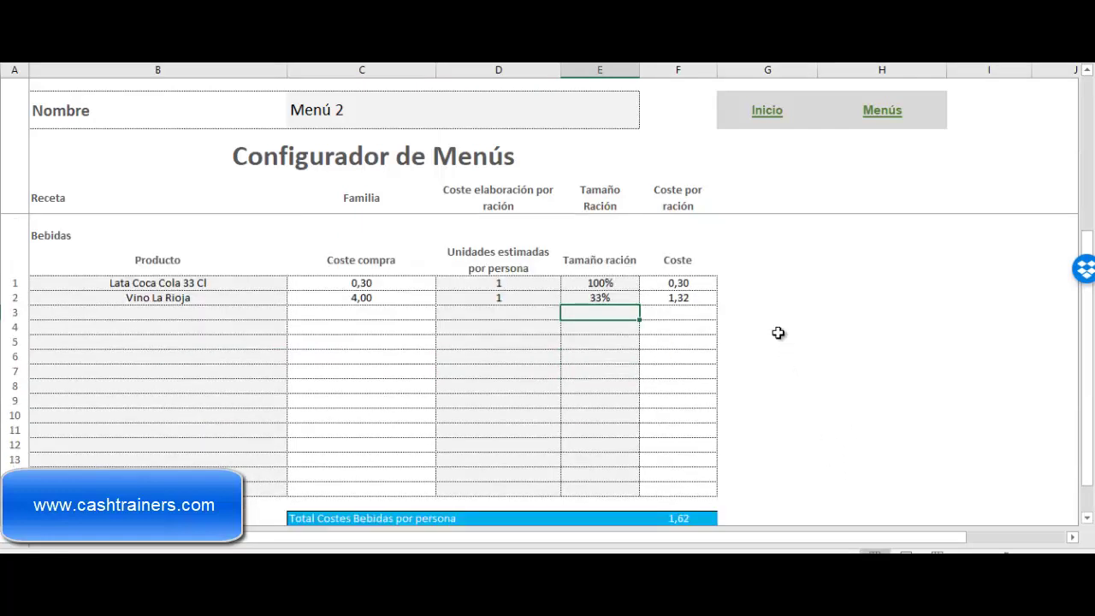
Step: Clear Vino La Rioja and its units from the second drink row
left_click(218, 300)
key("Delete")
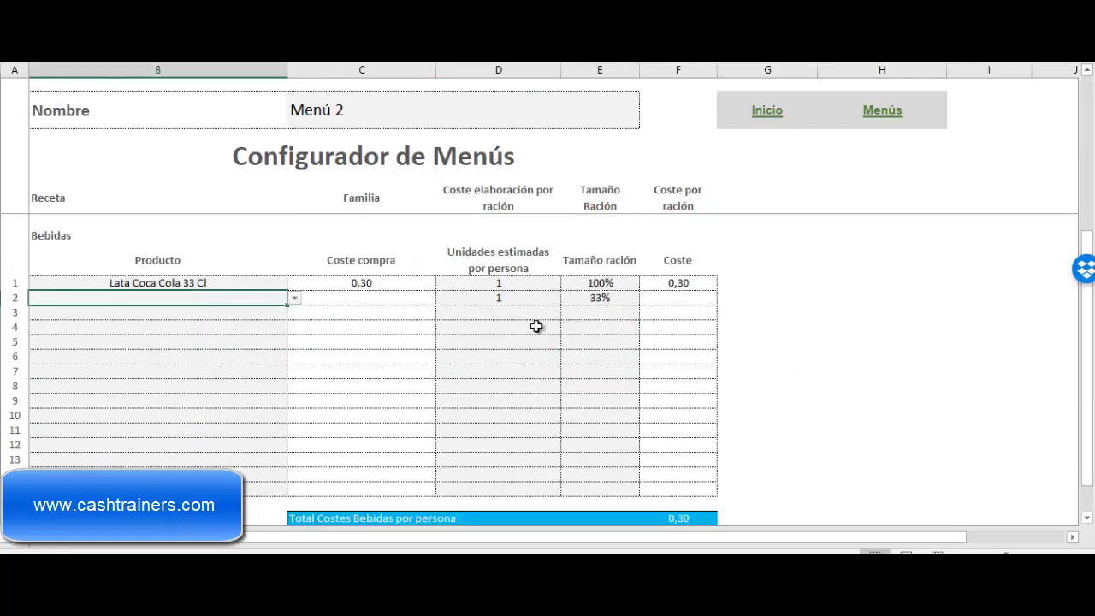
key("Right")
key("Right")
key("Right")
key("Left")
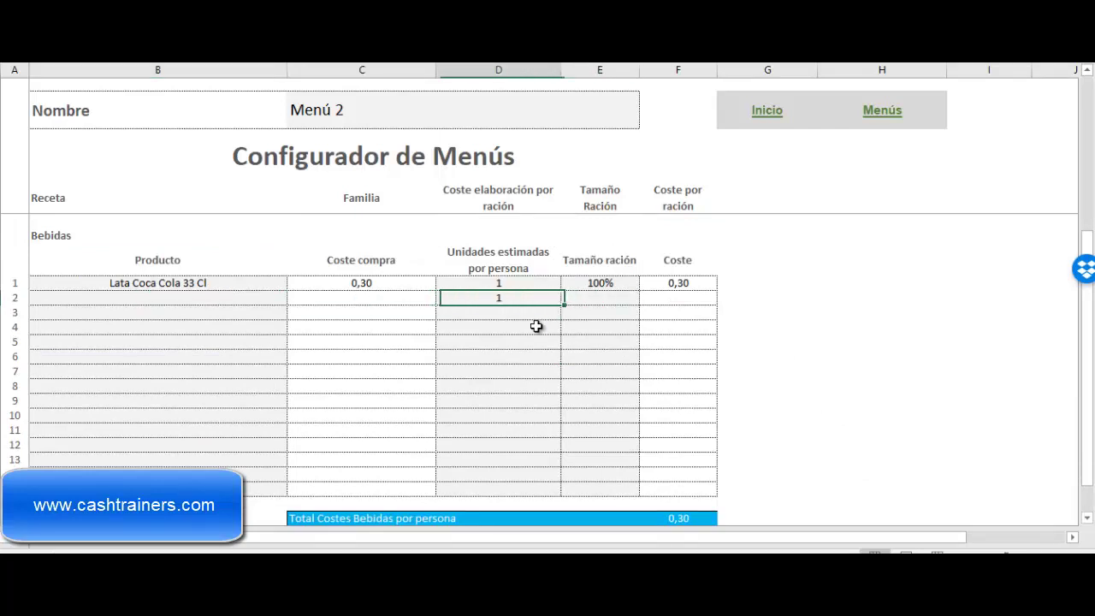
key("Delete")
left_click(828, 280)
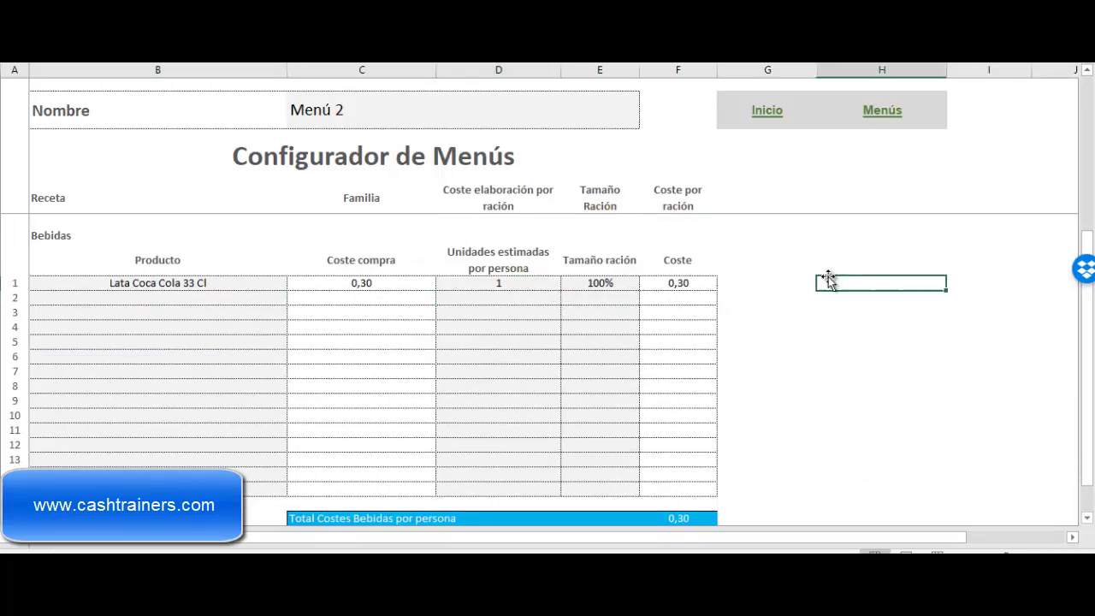
Step: Set the second drink to Café 1 with 1 unit per person and a 5% portion
left_click(244, 301)
left_click(293, 298)
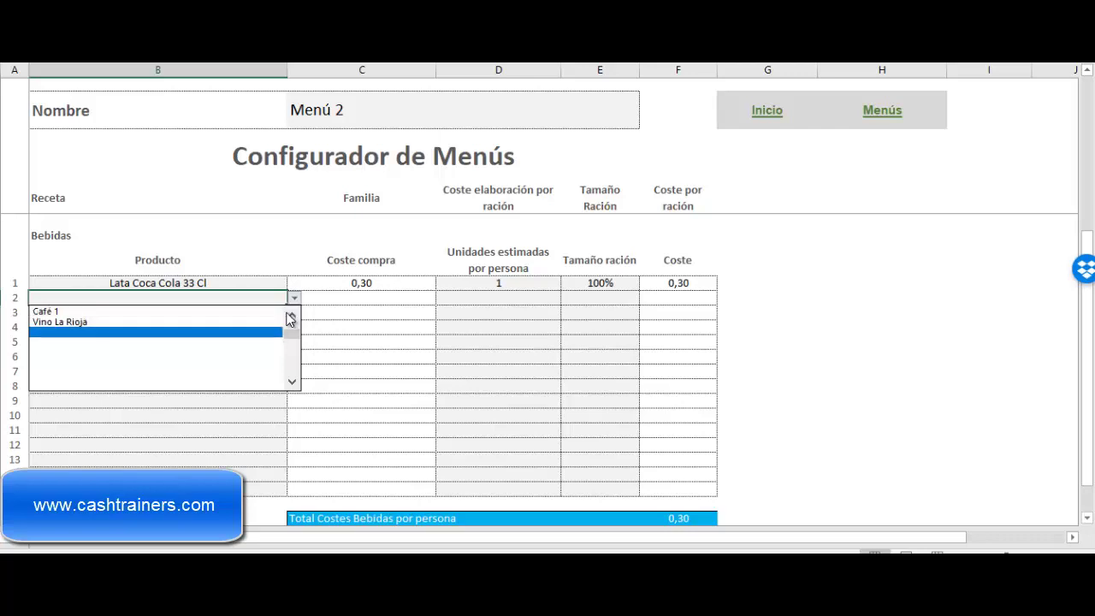
left_click(214, 313)
left_click(496, 303)
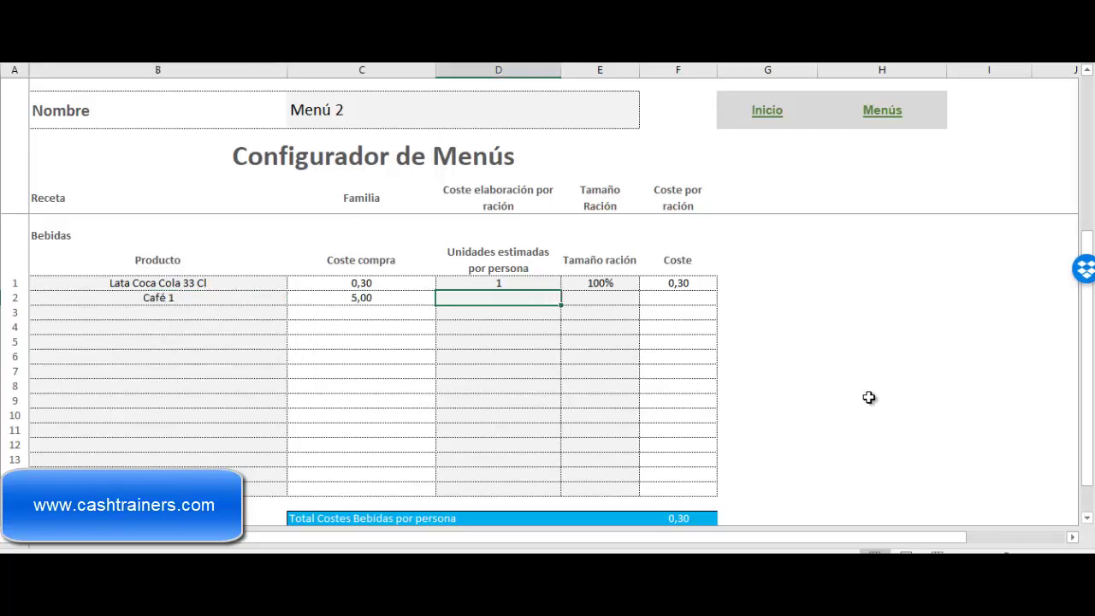
type("1")
key("Tab")
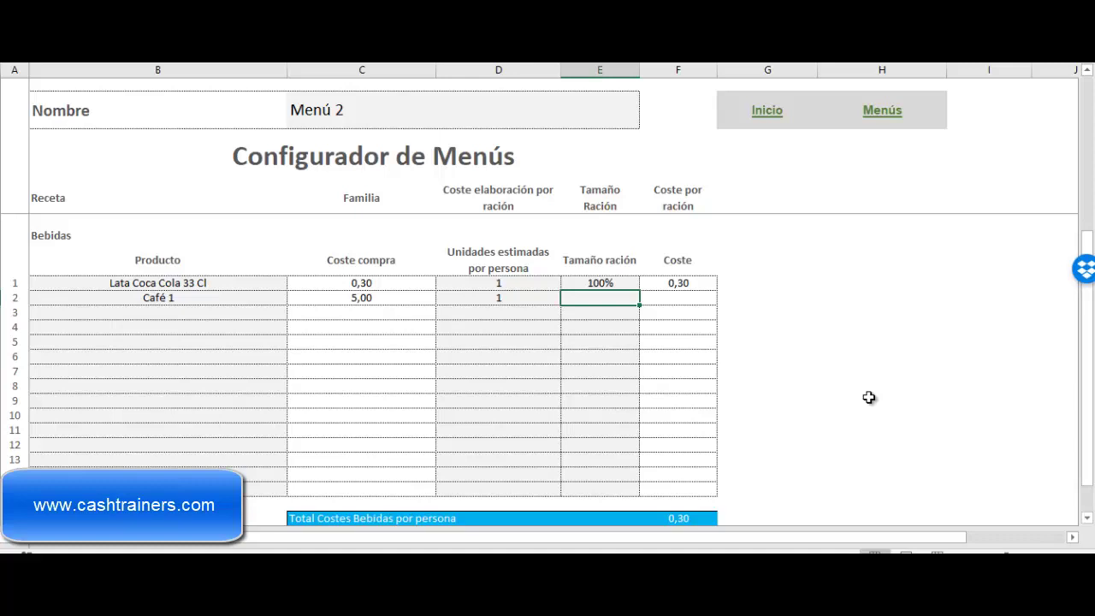
type("3")
key("Return")
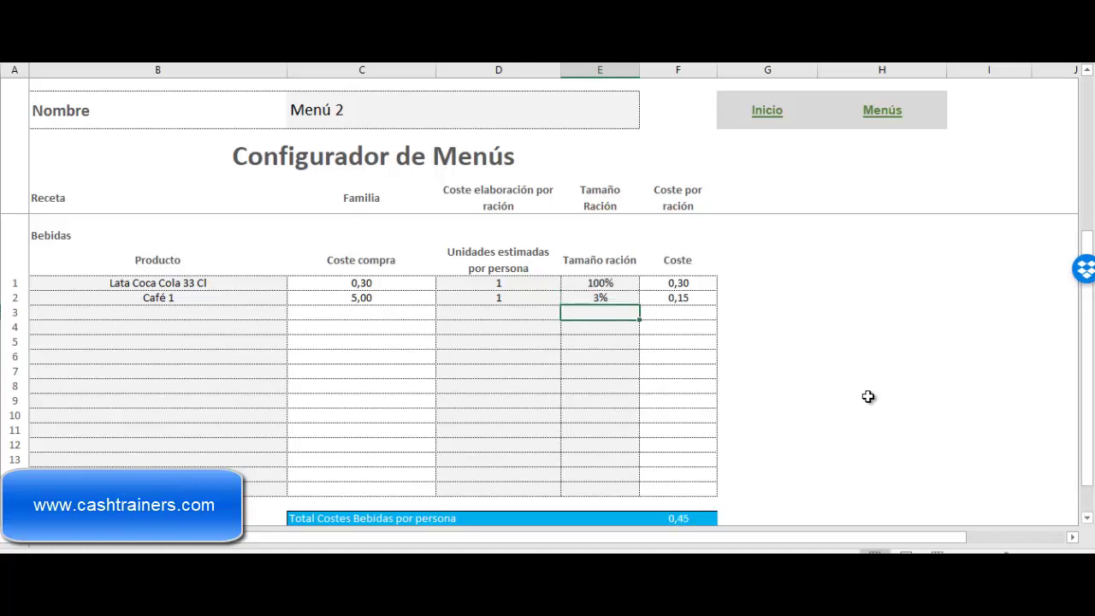
left_click(797, 286)
left_click(630, 298)
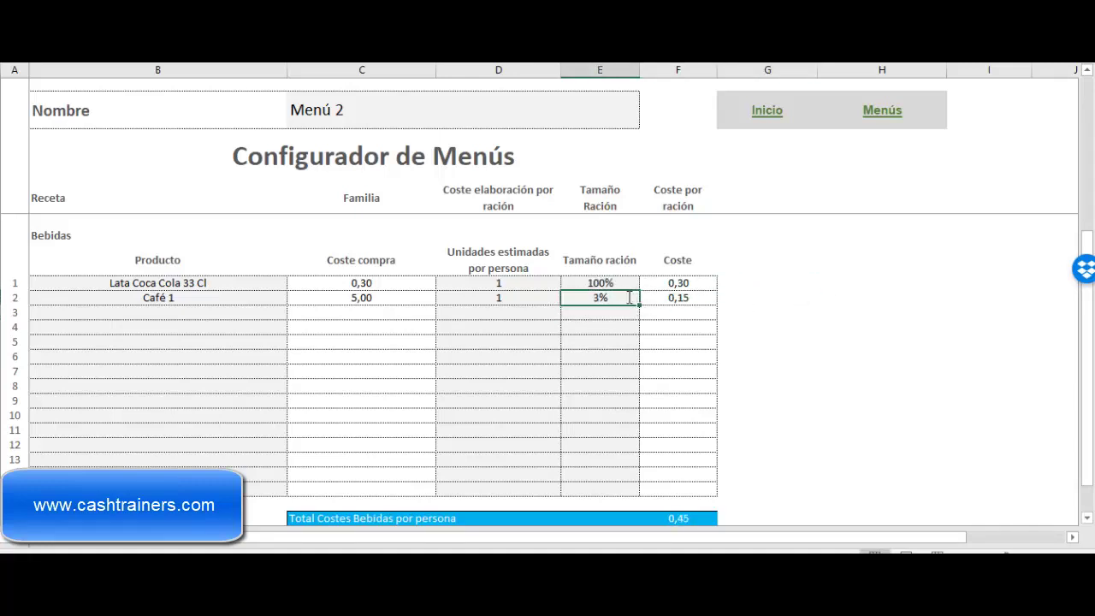
type("5")
key("Return")
left_click(772, 310)
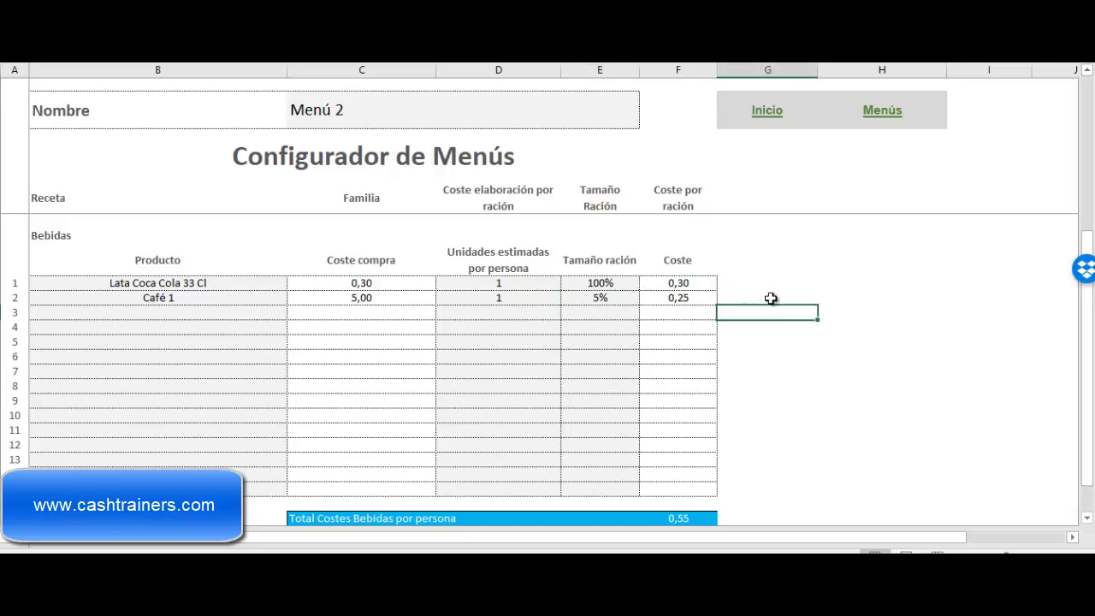
Step: Check Menú 2's Coste Total Menú of 1,81 in the menus overview, then return to Inicio
scroll(771, 298, "down", 2)
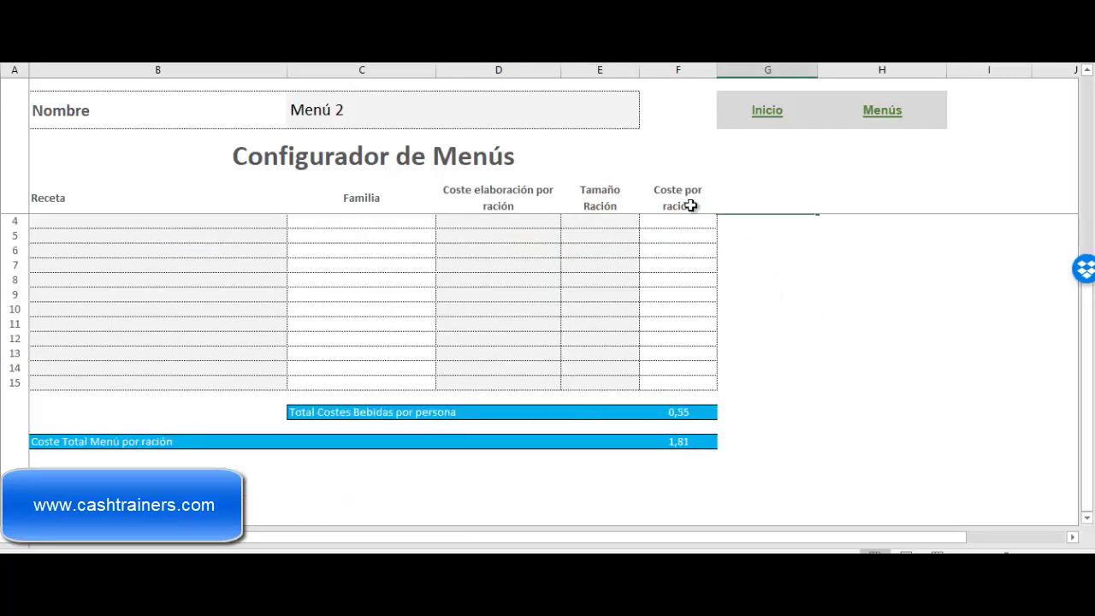
scroll(526, 323, "up", 4)
scroll(526, 323, "up", 2)
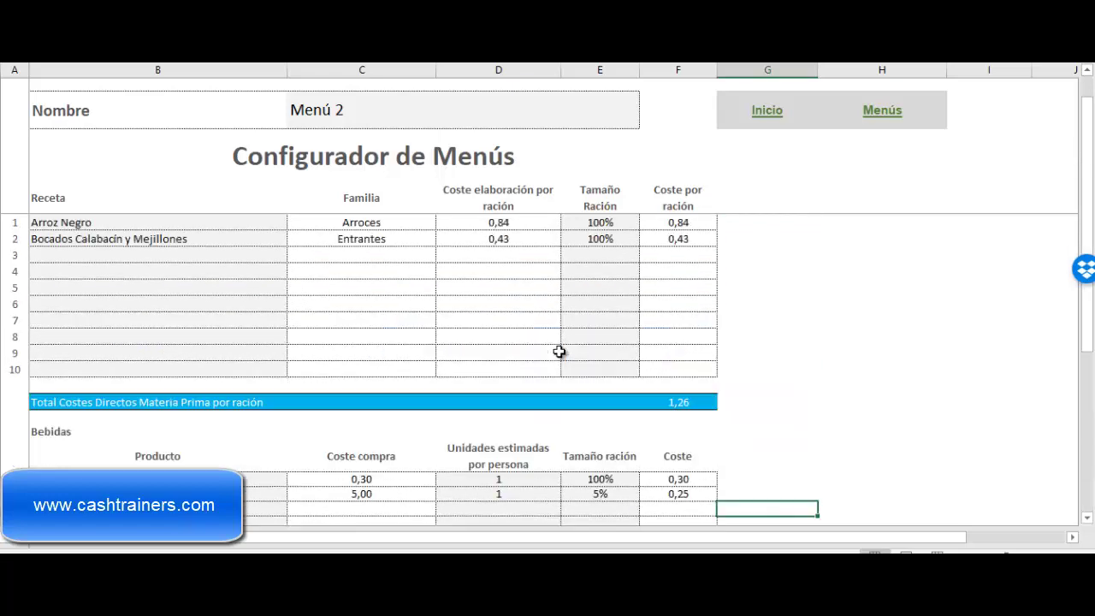
scroll(745, 291, "down", 4)
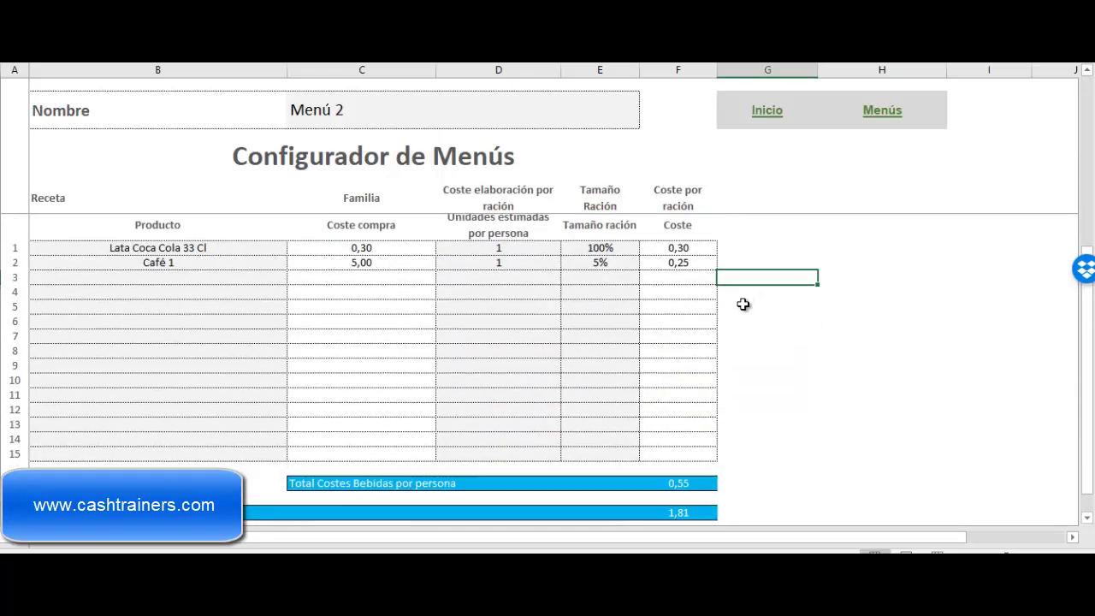
scroll(727, 325, "down", 2)
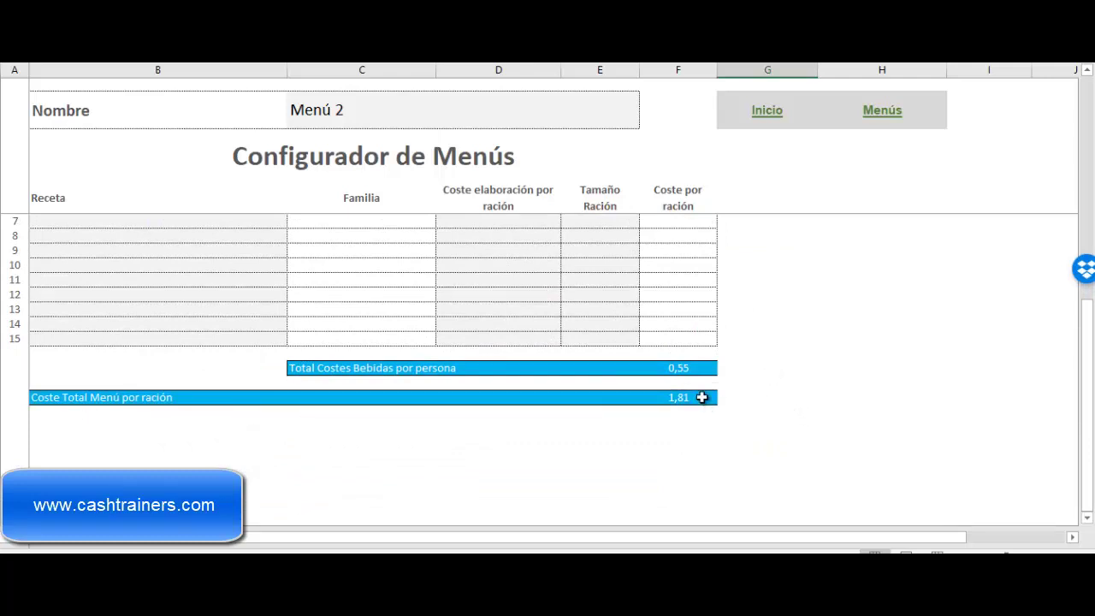
scroll(883, 171, "up", 1)
left_click(882, 112)
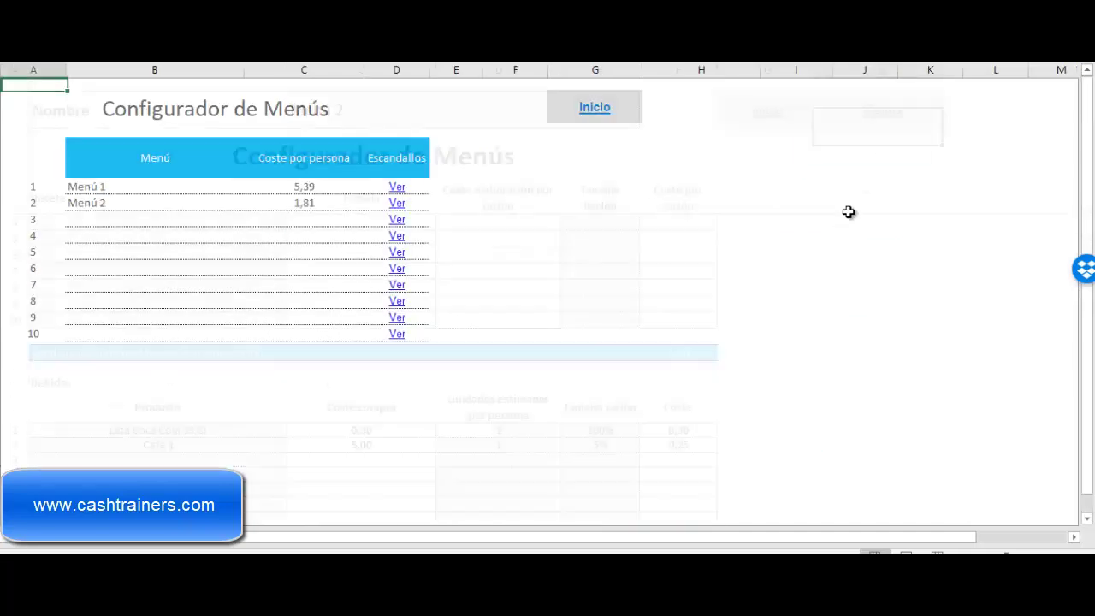
left_click(591, 112)
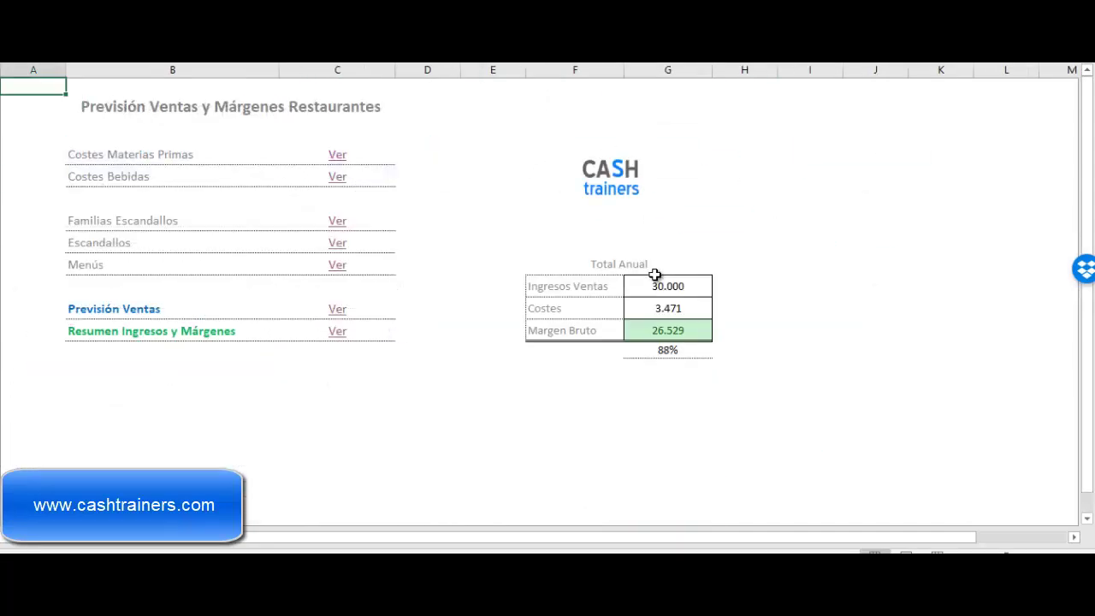
Step: Review the Previsión Ventas sheet's Menús and Bebidas tables, including Ajoarriero's average sale price
left_click(338, 310)
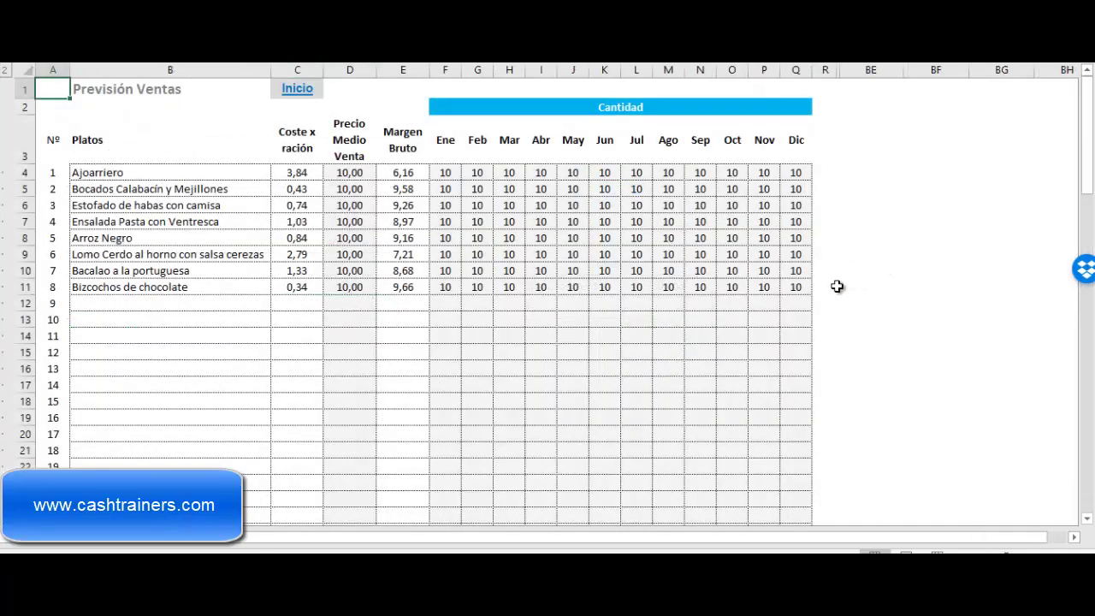
left_click(345, 175)
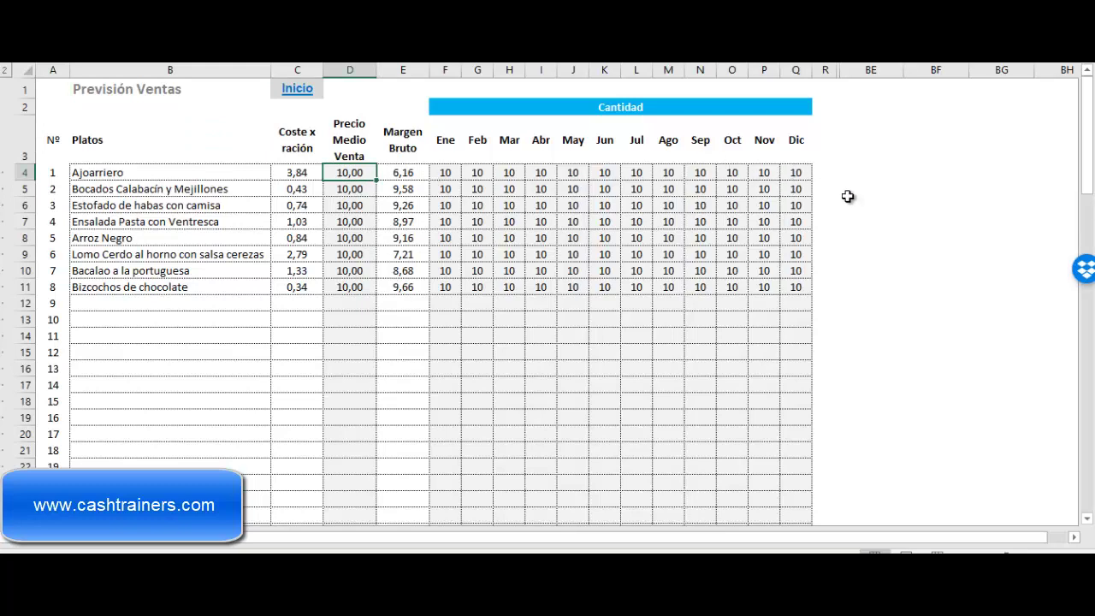
scroll(219, 226, "down", 2)
scroll(219, 226, "up", 2)
left_click(860, 148)
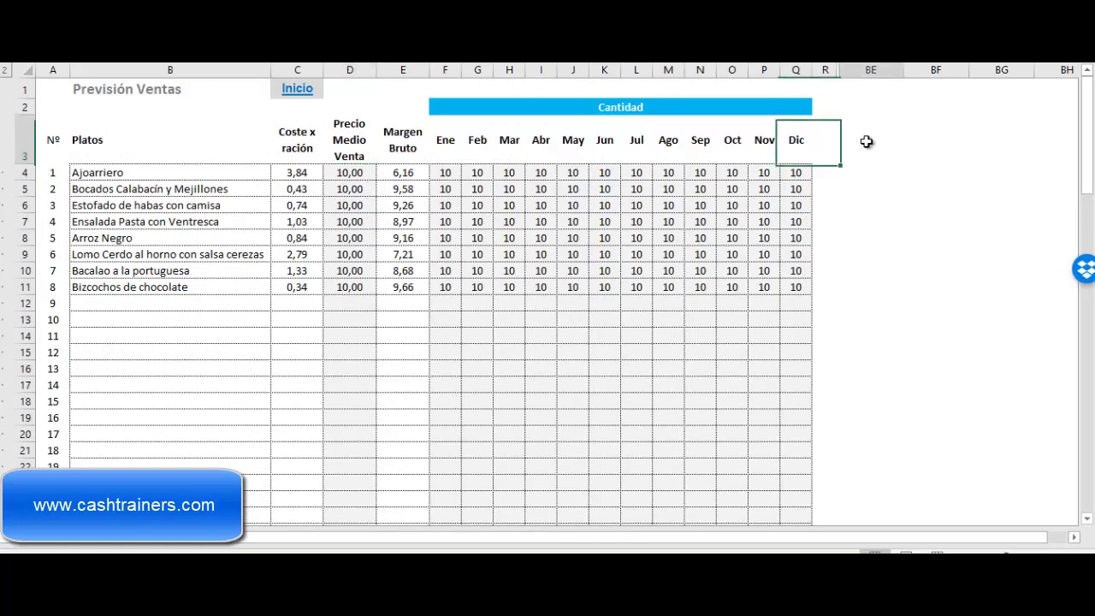
scroll(689, 266, "down", 6)
scroll(693, 265, "down", 4)
scroll(693, 265, "down", 3)
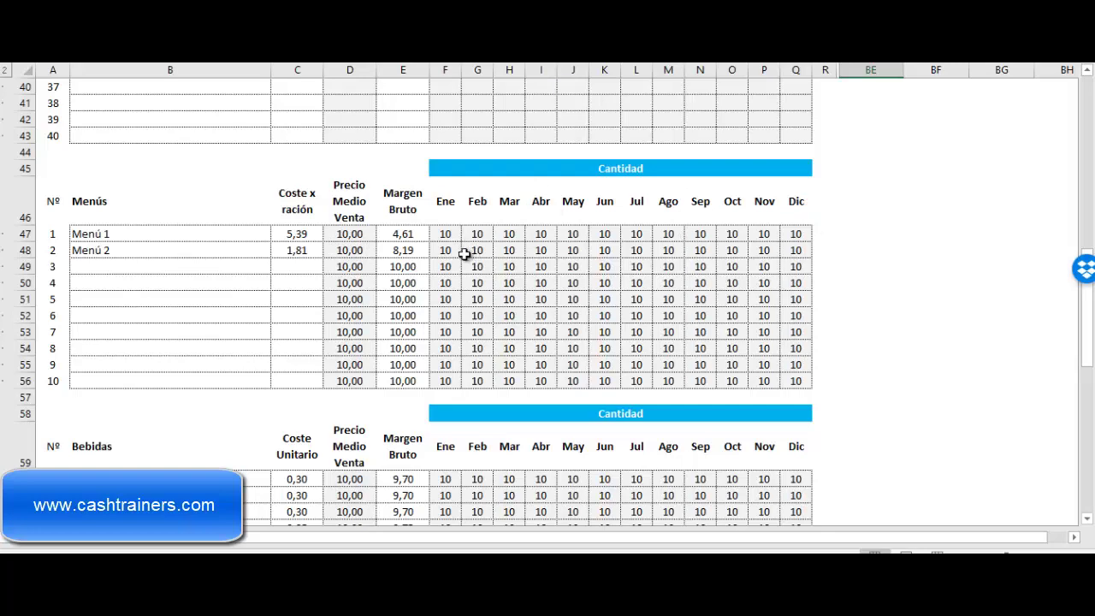
left_click(857, 215)
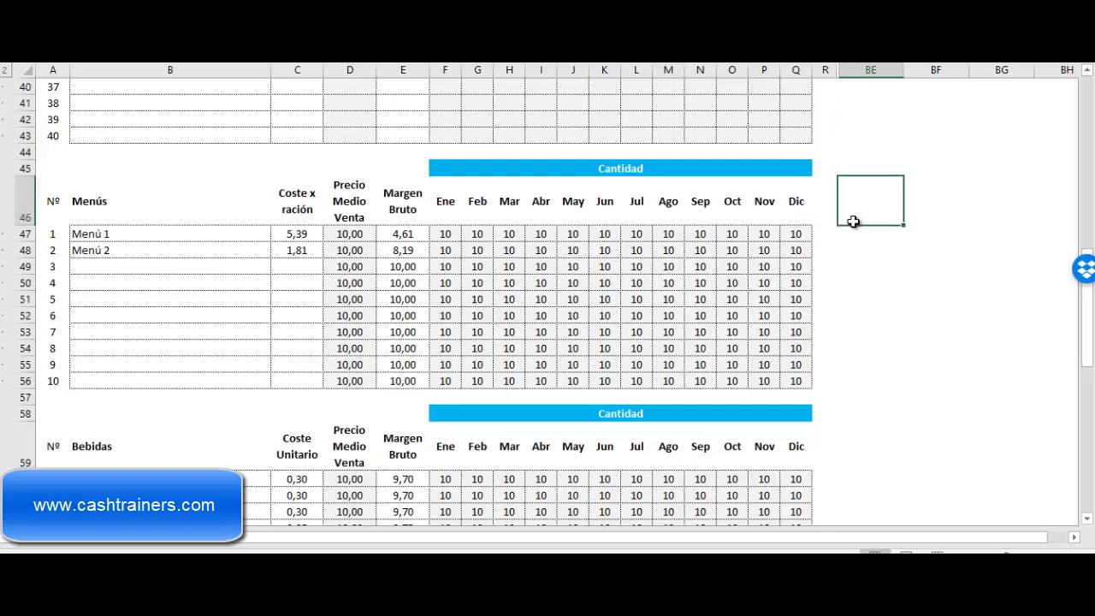
scroll(828, 232, "down", 4)
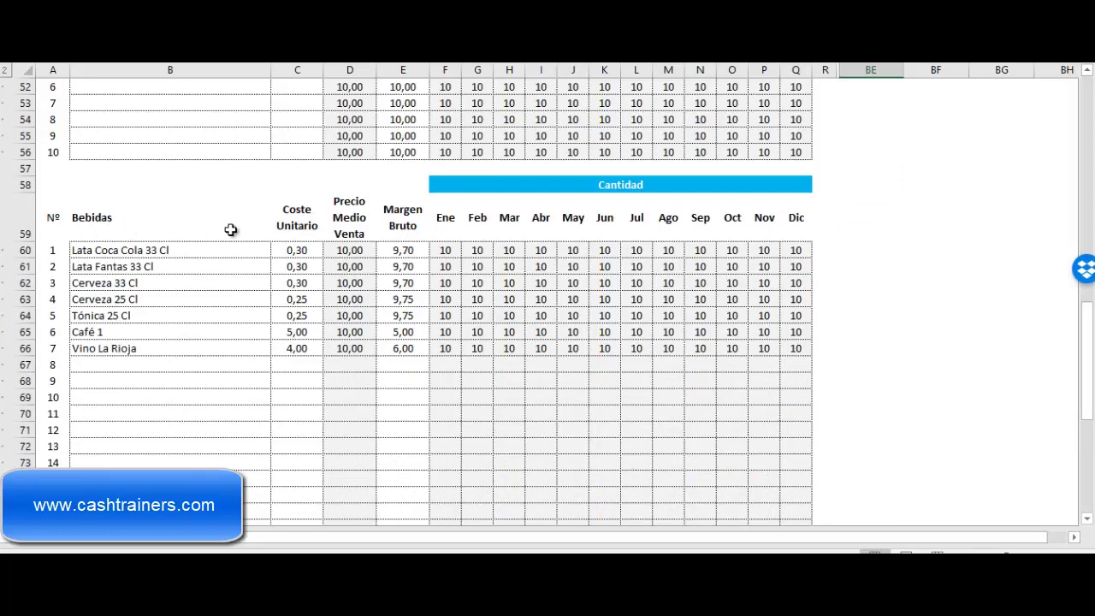
left_click(881, 187)
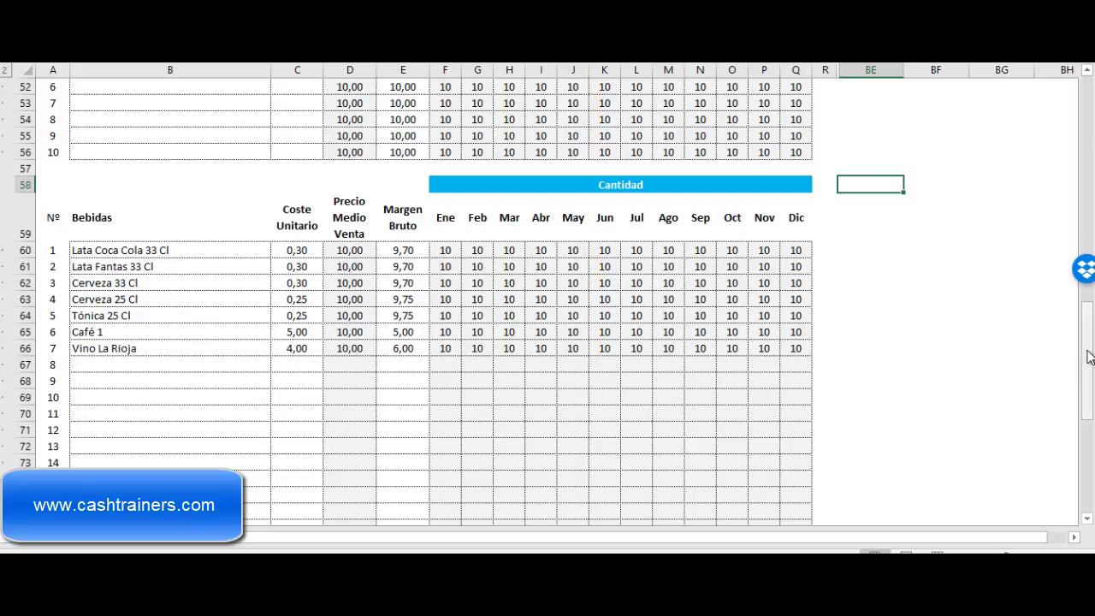
left_click_drag(1088, 360, 1090, 360)
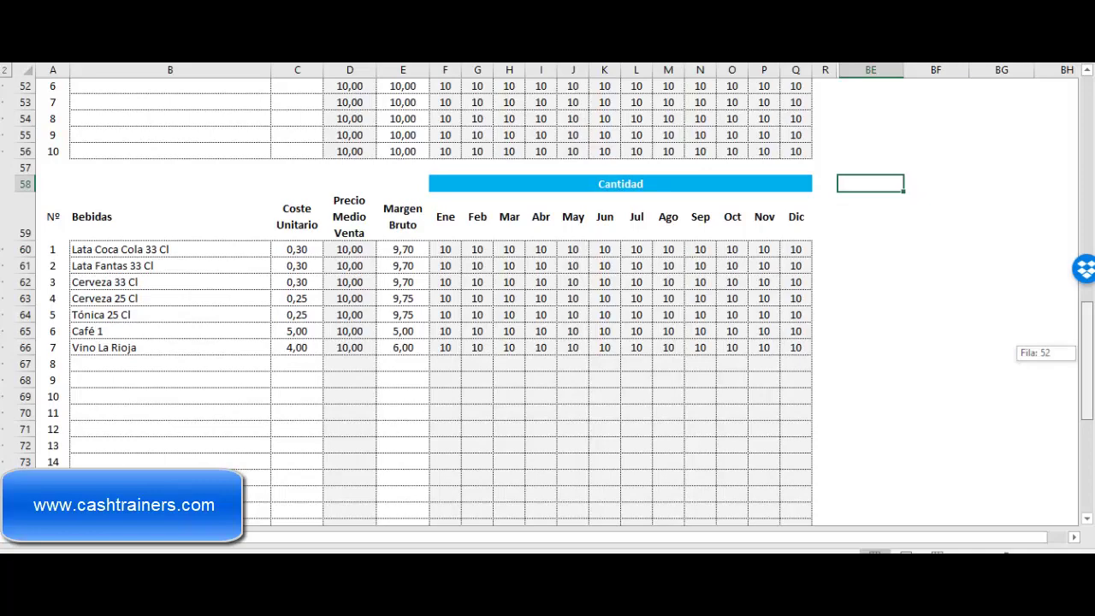
left_click_drag(1089, 359, 1088, 135)
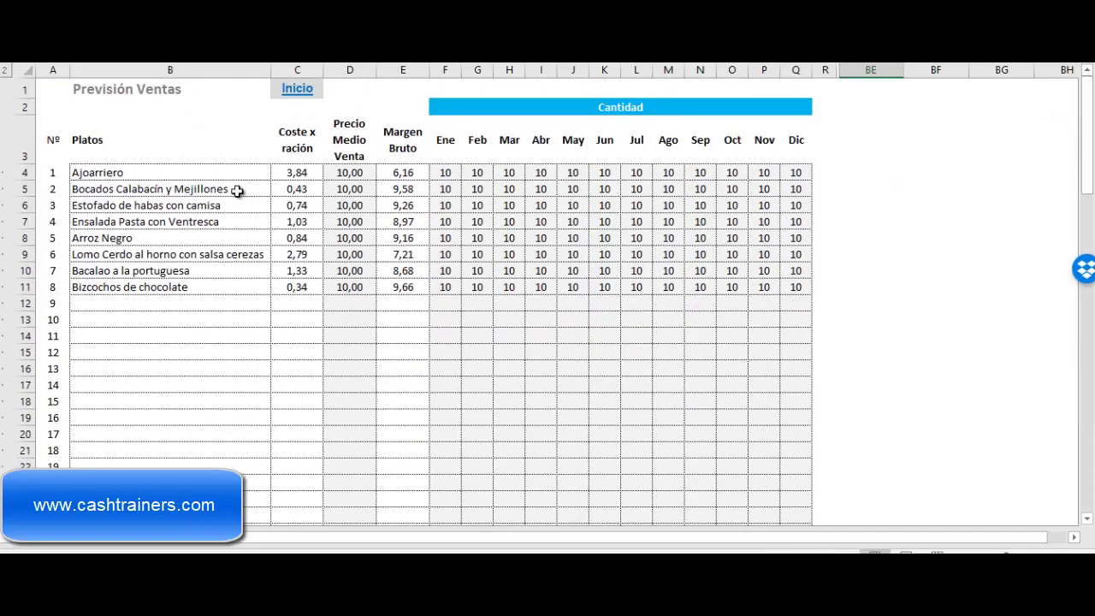
Step: Check the Resumen Ingresos y Márgenes totals (30.000 sales, 3.471 costs) against the start page
left_click(295, 89)
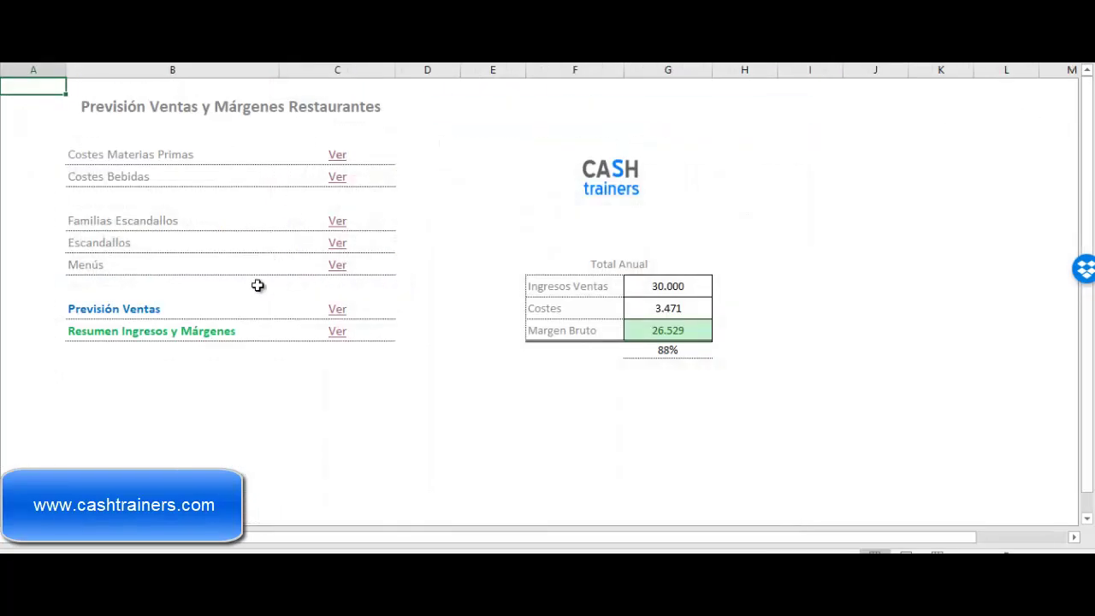
left_click(191, 370)
left_click(336, 332)
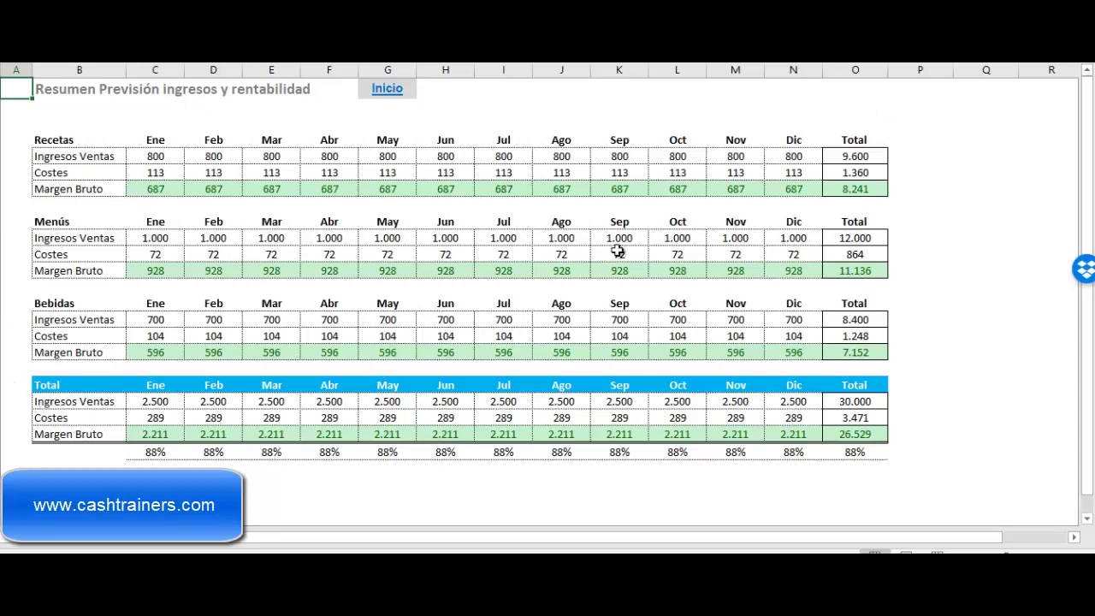
left_click(384, 92)
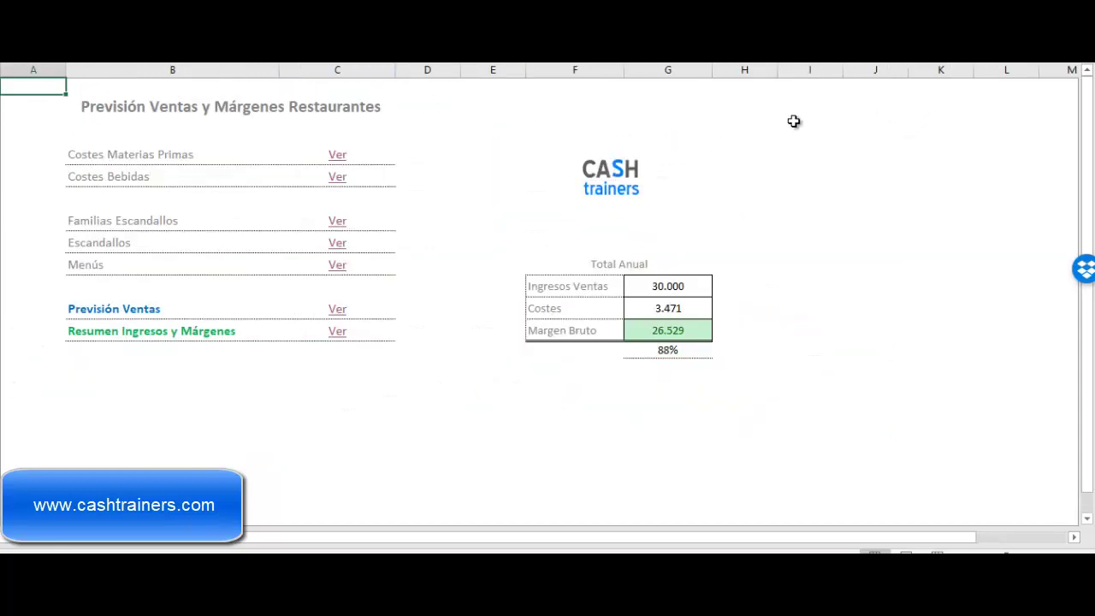
left_click(826, 100)
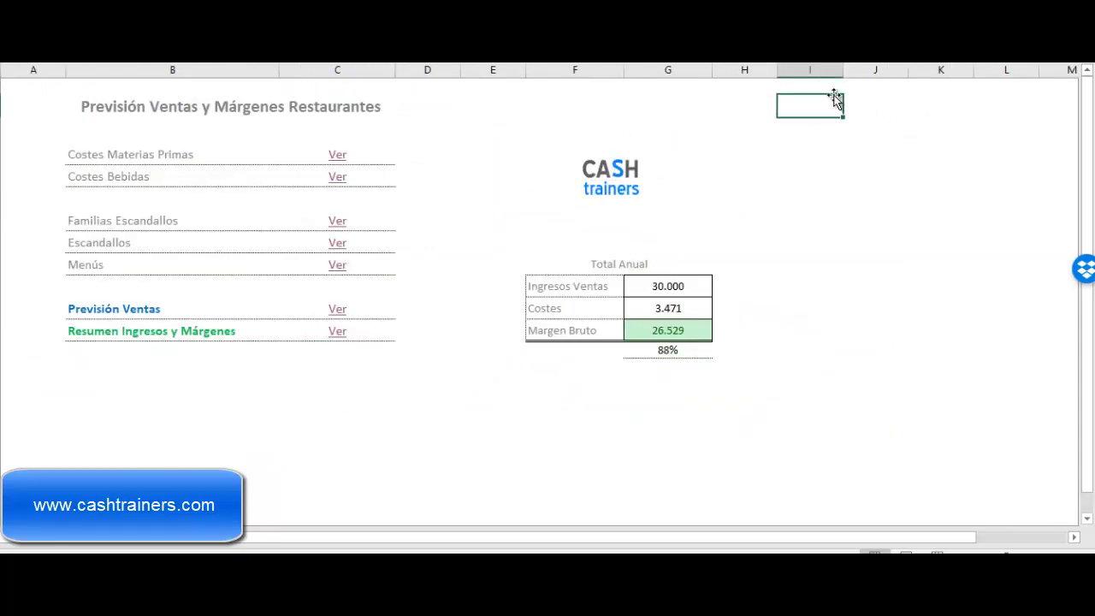